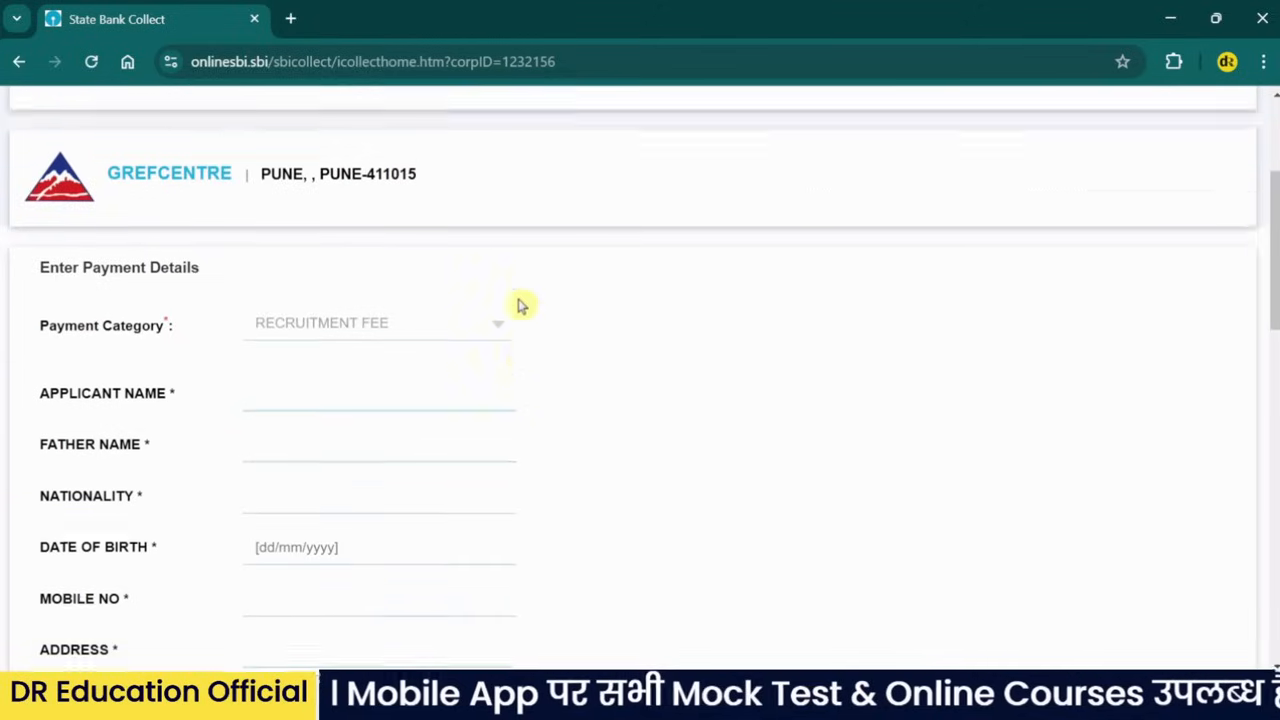
- Enter the applicant's full name in the Applicant Name field
{"action": "scroll", "coordinate": [517, 277], "scroll_direction": "up", "scroll_amount": 1}
{"action": "scroll", "coordinate": [251, 200], "scroll_direction": "down", "scroll_amount": 3}
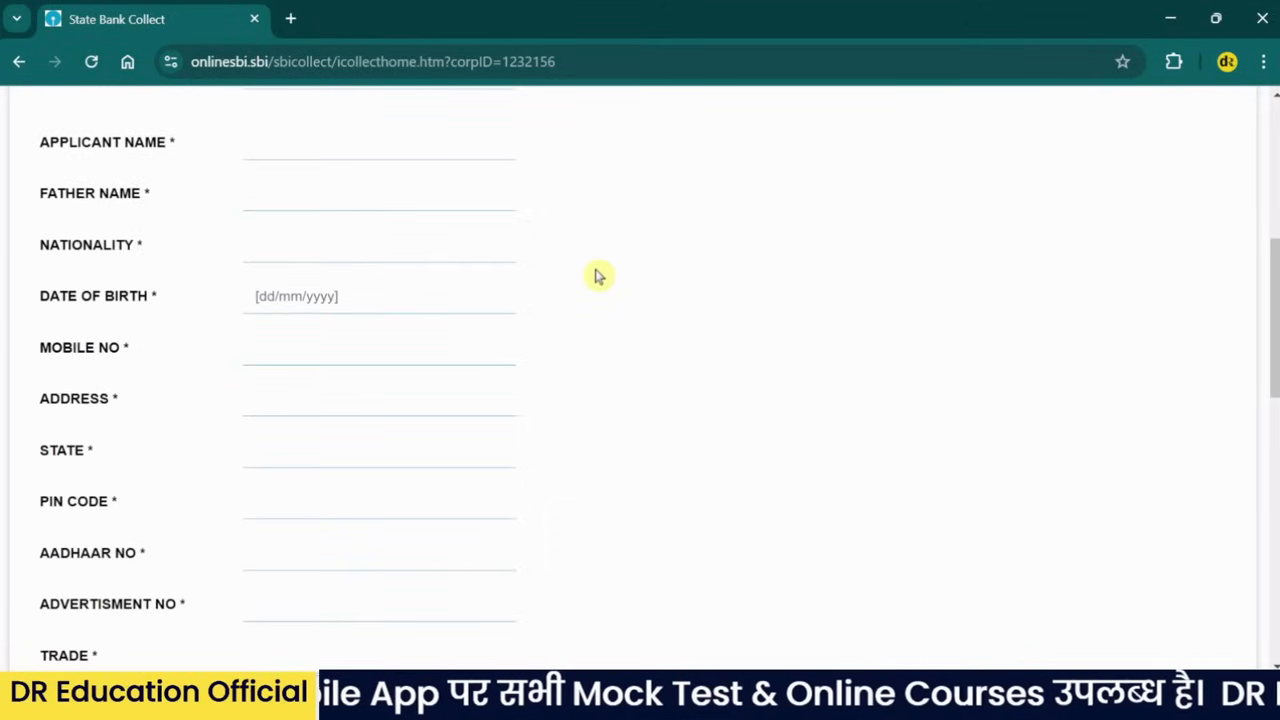
{"action": "scroll", "coordinate": [597, 274], "scroll_direction": "up", "scroll_amount": 5}
{"action": "scroll", "coordinate": [597, 278], "scroll_direction": "down", "scroll_amount": 3}
{"action": "scroll", "coordinate": [587, 297], "scroll_direction": "down", "scroll_amount": 1}
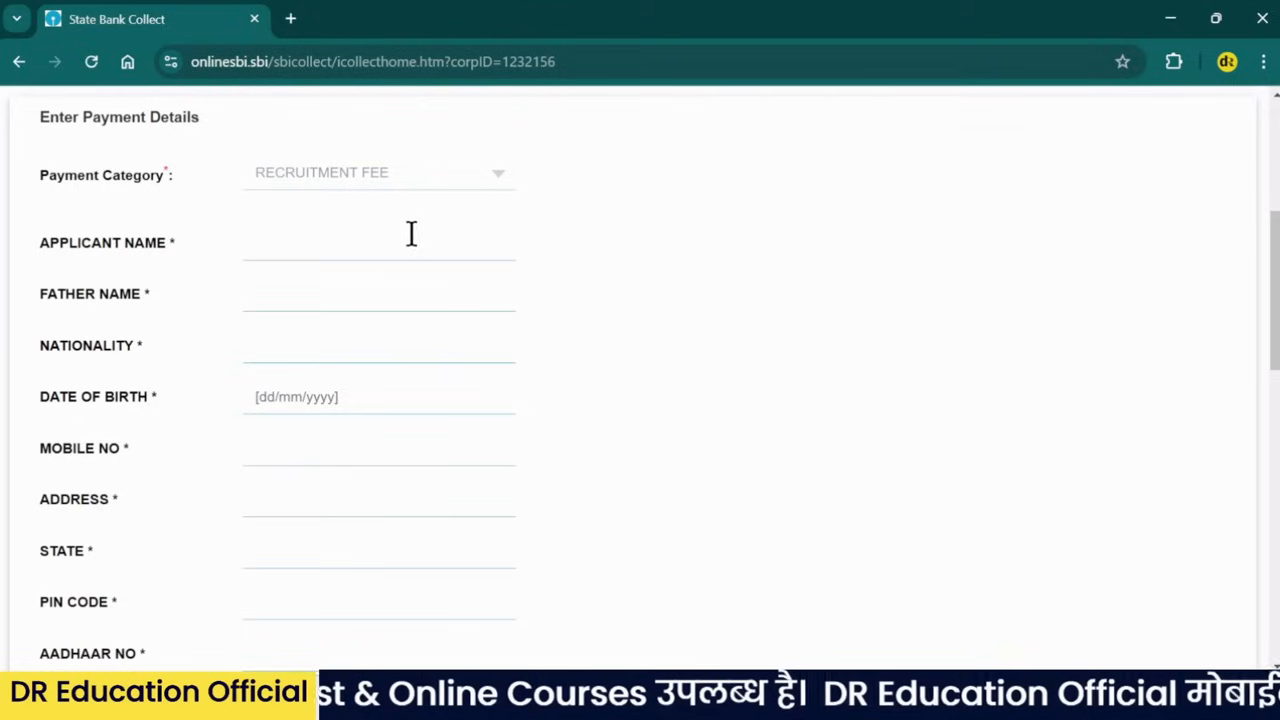
{"action": "scroll", "coordinate": [396, 356], "scroll_direction": "up", "scroll_amount": 1}
{"action": "scroll", "coordinate": [396, 356], "scroll_direction": "up", "scroll_amount": 1}
{"action": "left_click", "coordinate": [369, 350]}
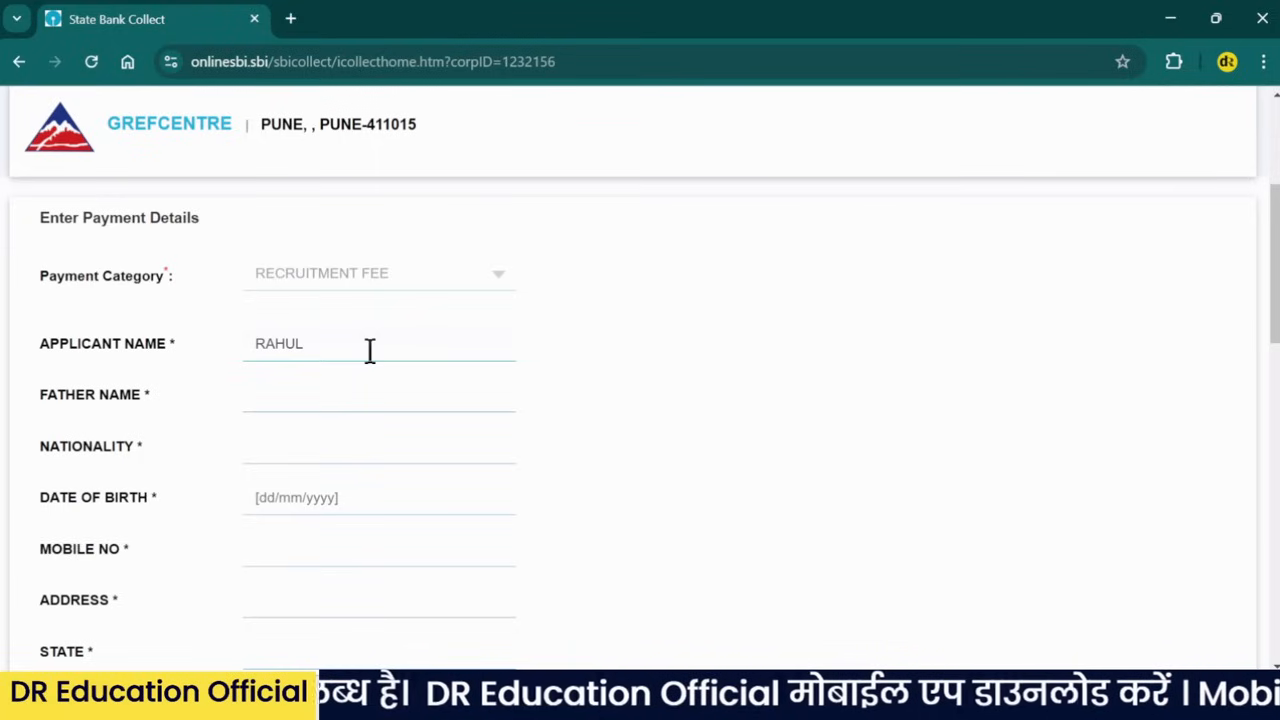
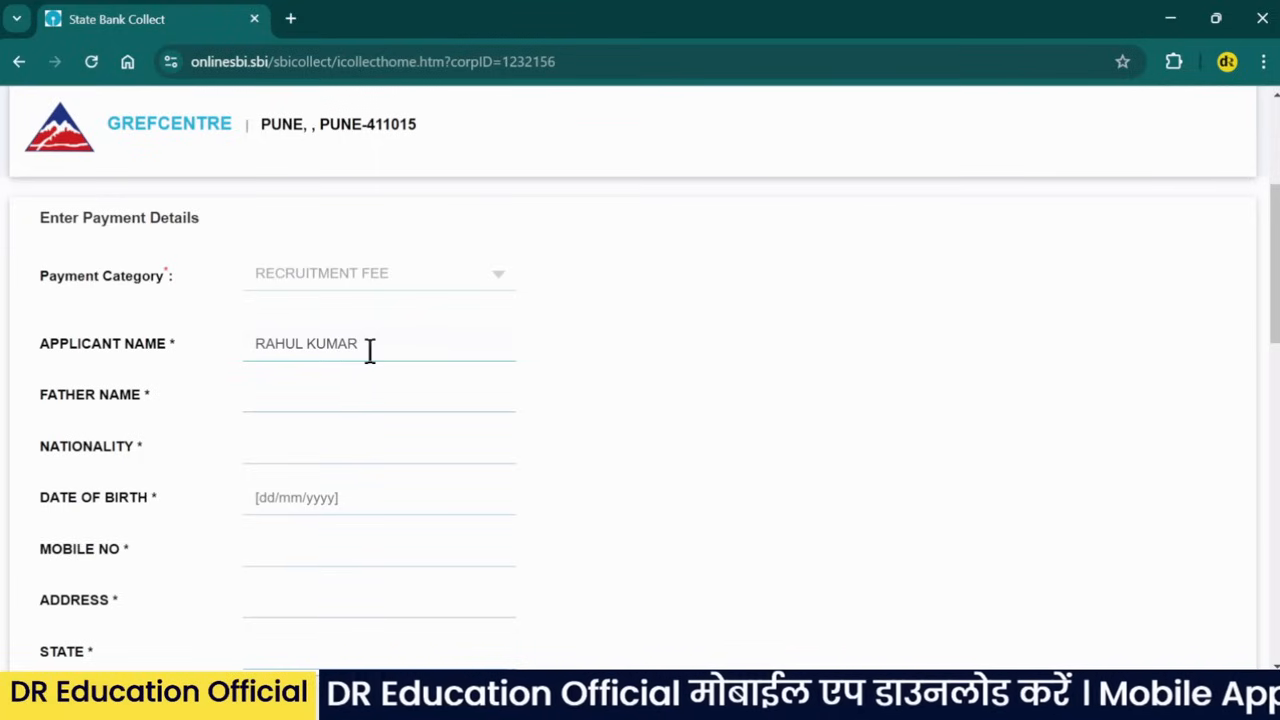
- Enter the father's name in the Father Name field
{"action": "left_click", "coordinate": [350, 399]}
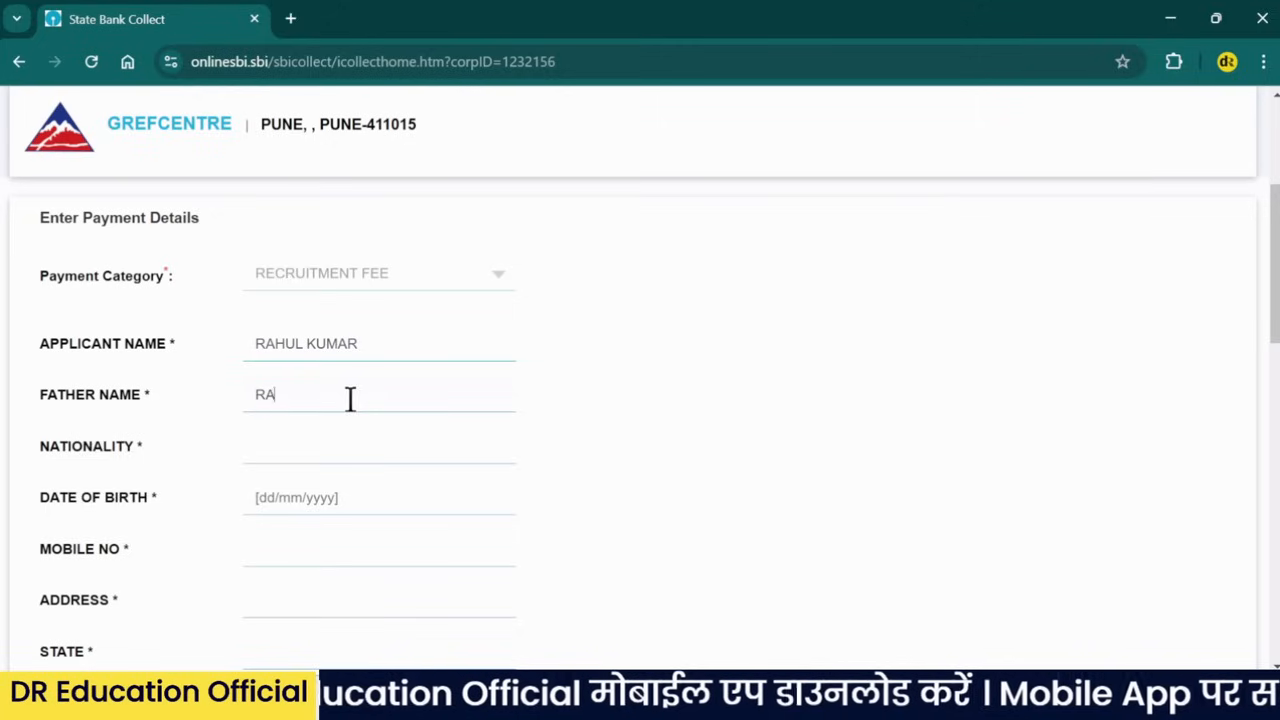
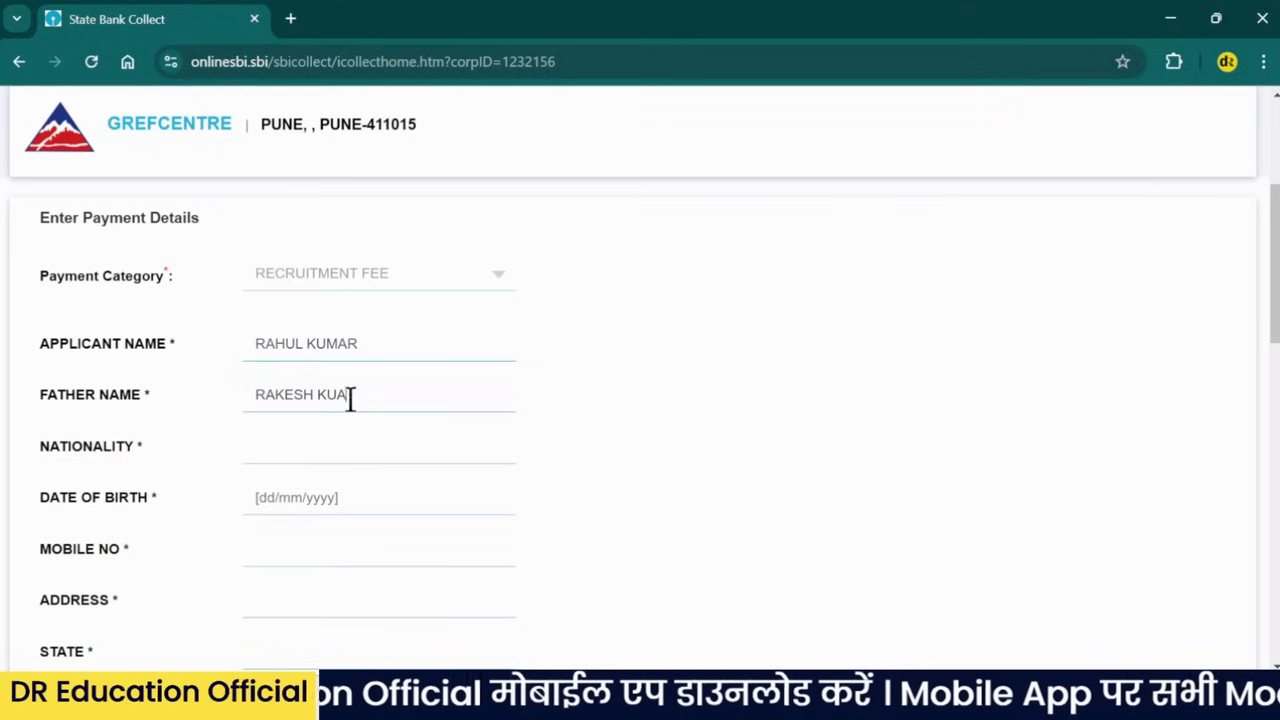
{"action": "left_click", "coordinate": [379, 453]}
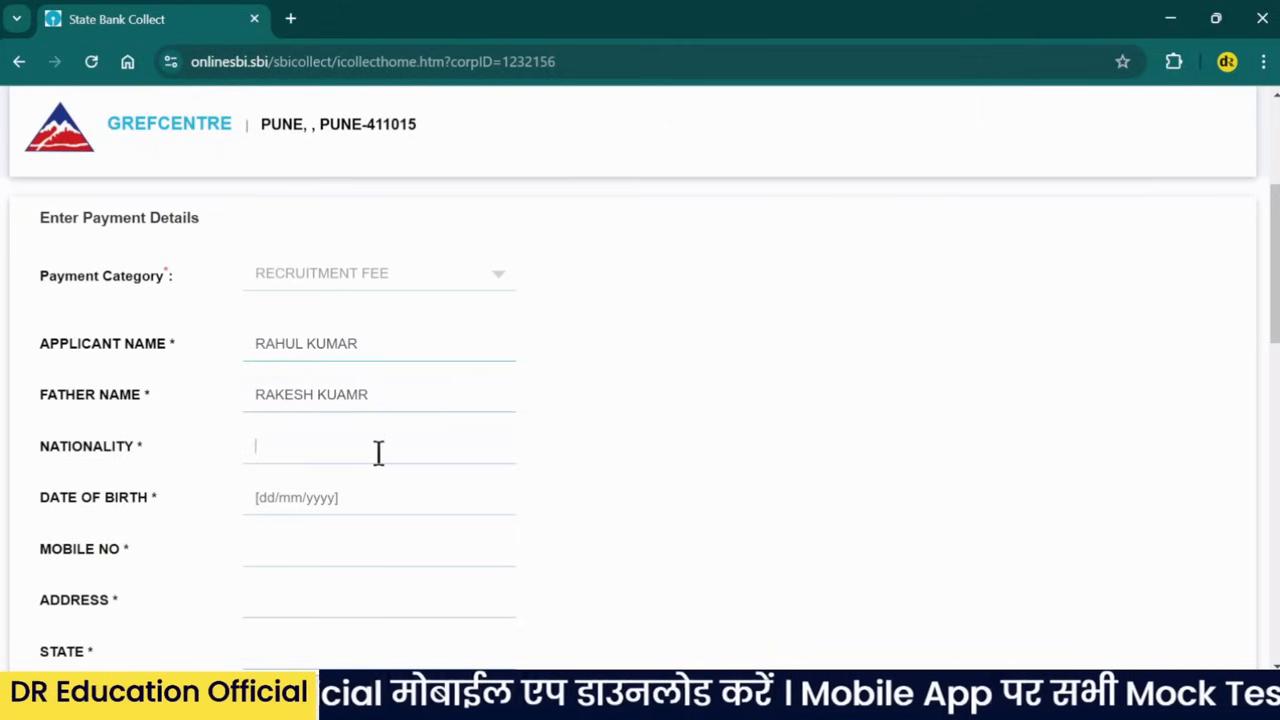
- Enter nationality INDIA and set the date of birth to 12/11/1998 in the calendar
{"action": "type", "text": "INDIAN"}
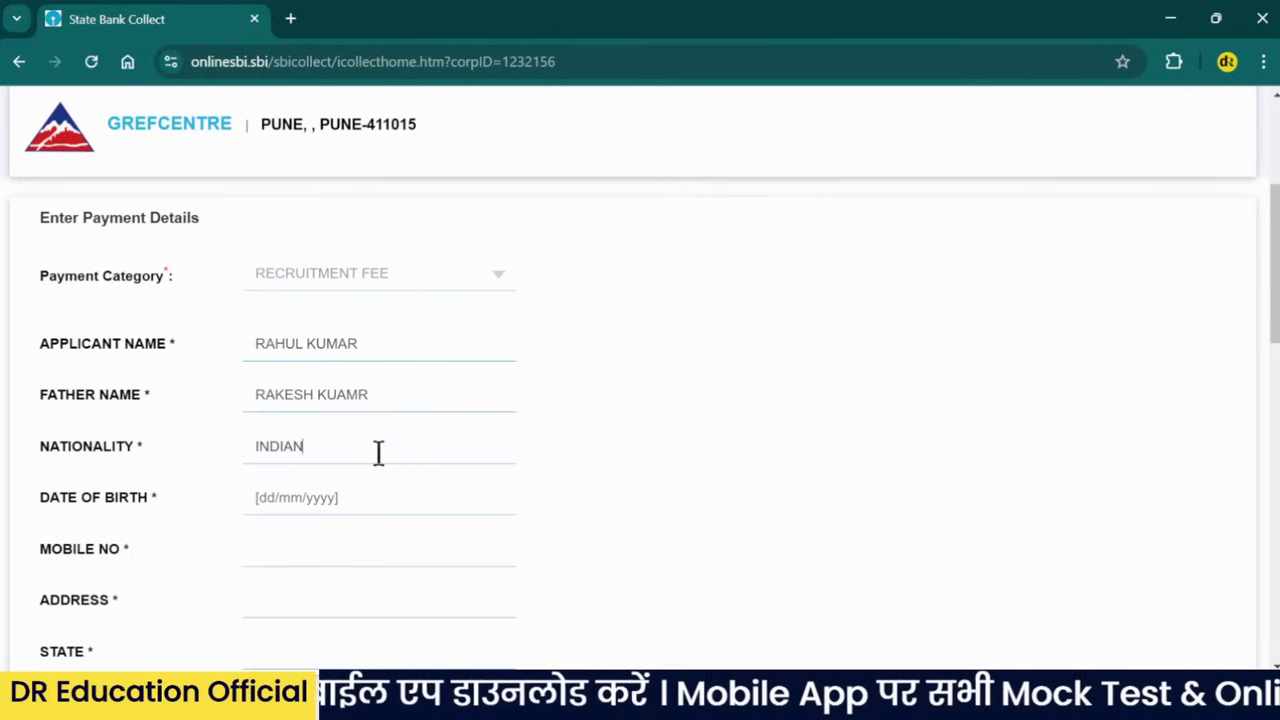
{"action": "left_click", "coordinate": [335, 497]}
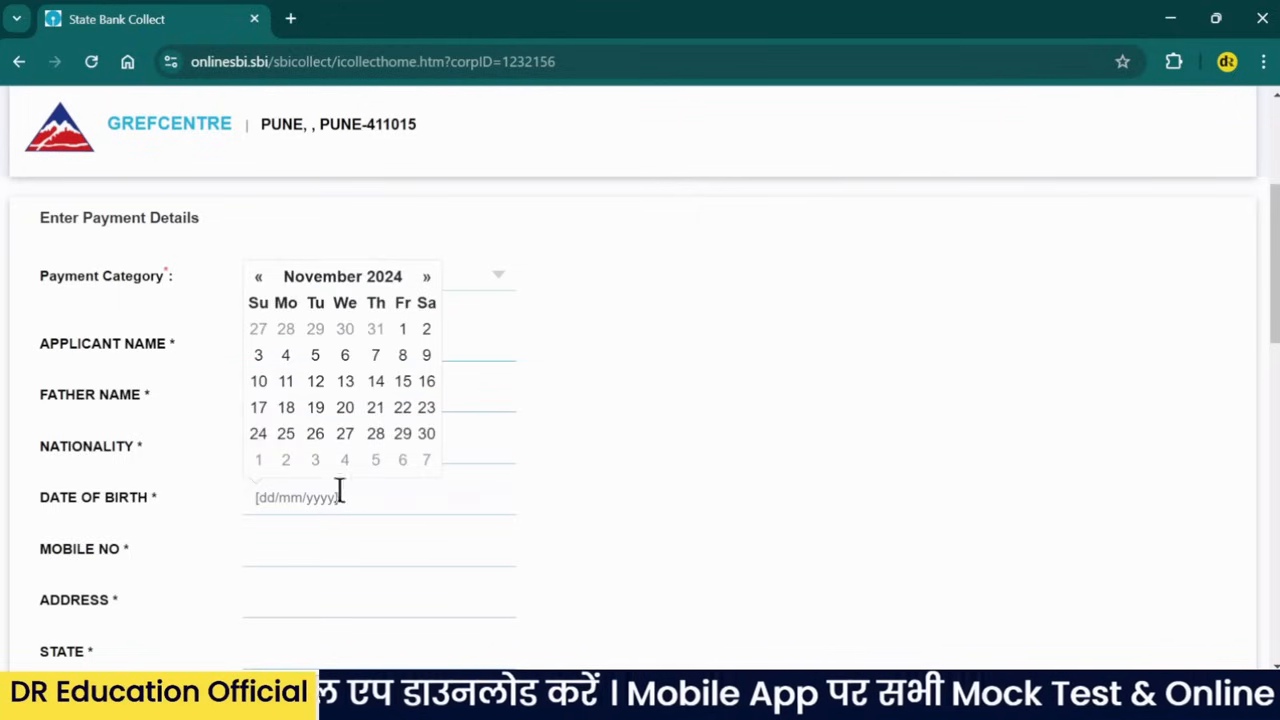
{"action": "left_click", "coordinate": [352, 288]}
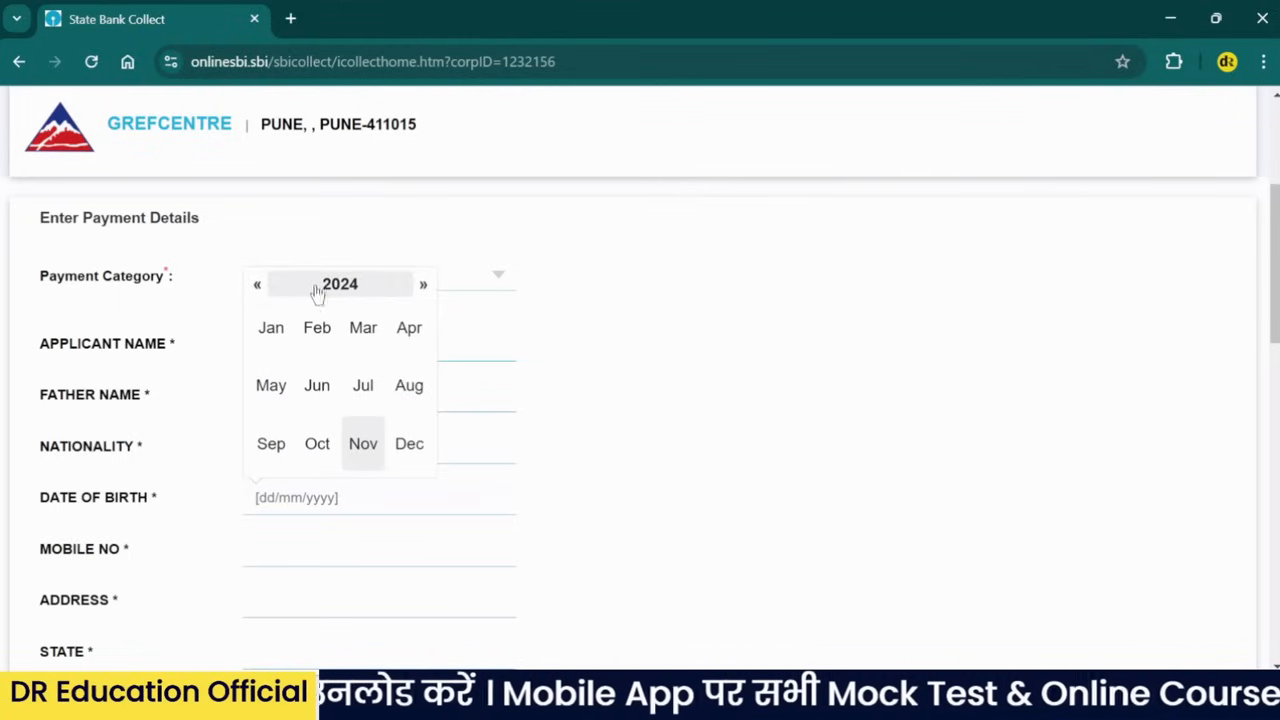
{"action": "left_click", "coordinate": [330, 288]}
{"action": "left_click", "coordinate": [257, 287]}
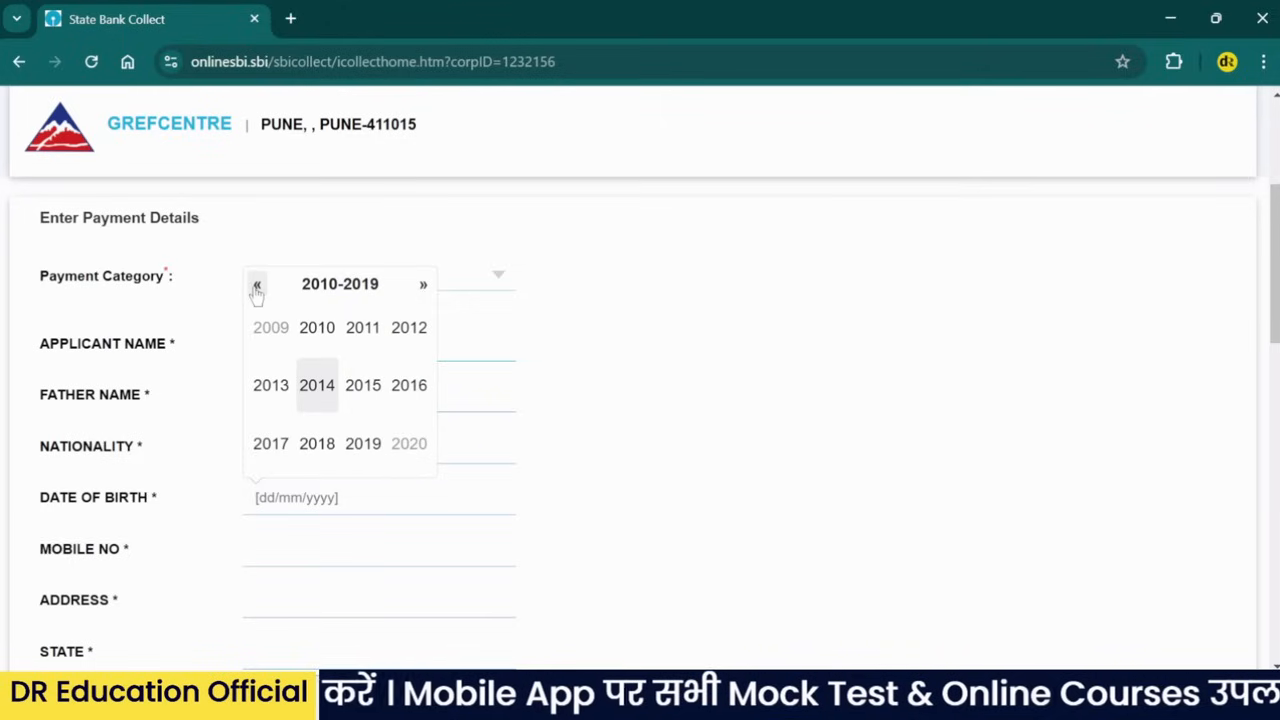
{"action": "left_click", "coordinate": [257, 287]}
{"action": "left_click", "coordinate": [257, 287]}
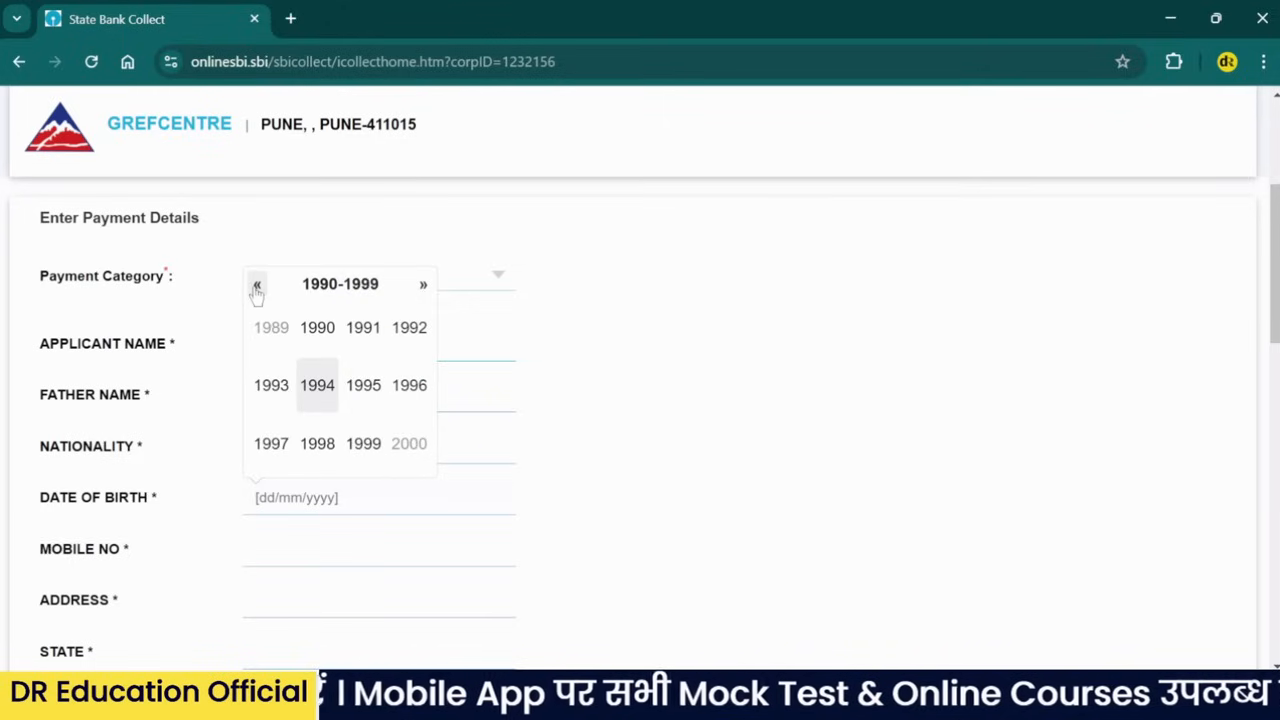
{"action": "left_click", "coordinate": [320, 443]}
{"action": "left_click", "coordinate": [362, 446]}
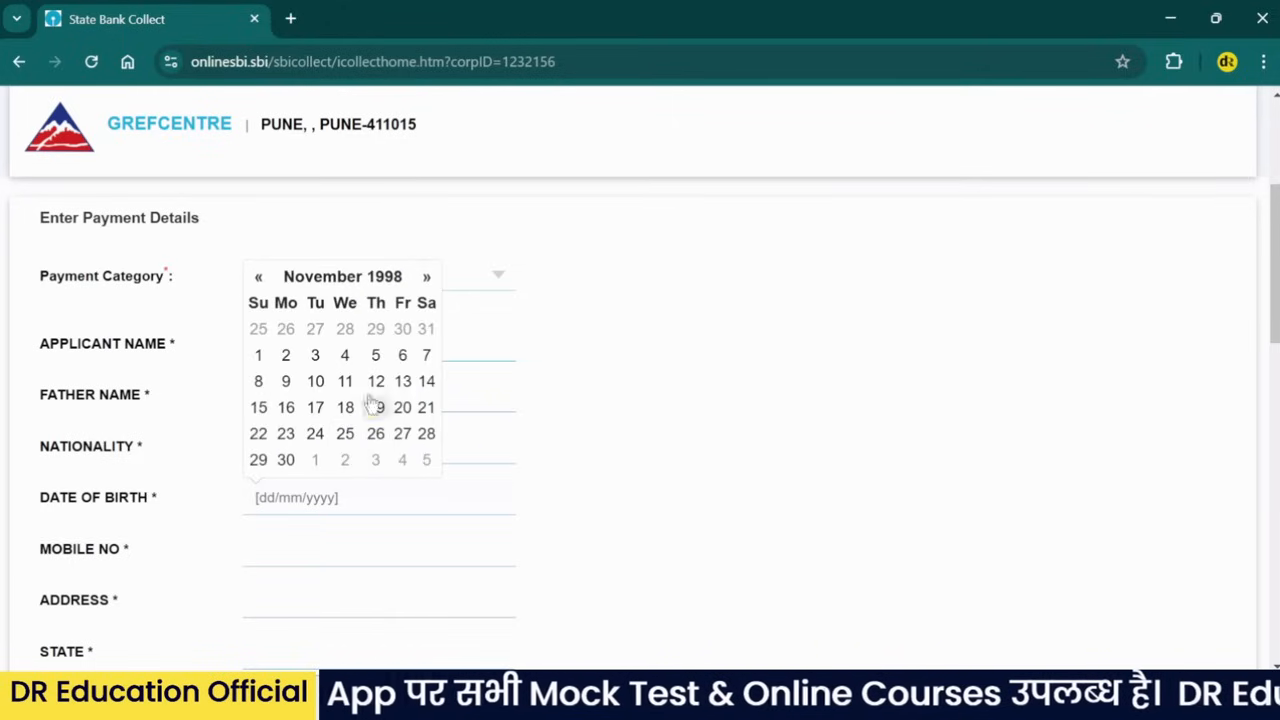
{"action": "left_click", "coordinate": [376, 384]}
{"action": "left_click", "coordinate": [520, 515]}
- Fill in the applicant's mobile number, address, state and PIN code
{"action": "scroll", "coordinate": [594, 291], "scroll_direction": "down", "scroll_amount": 1}
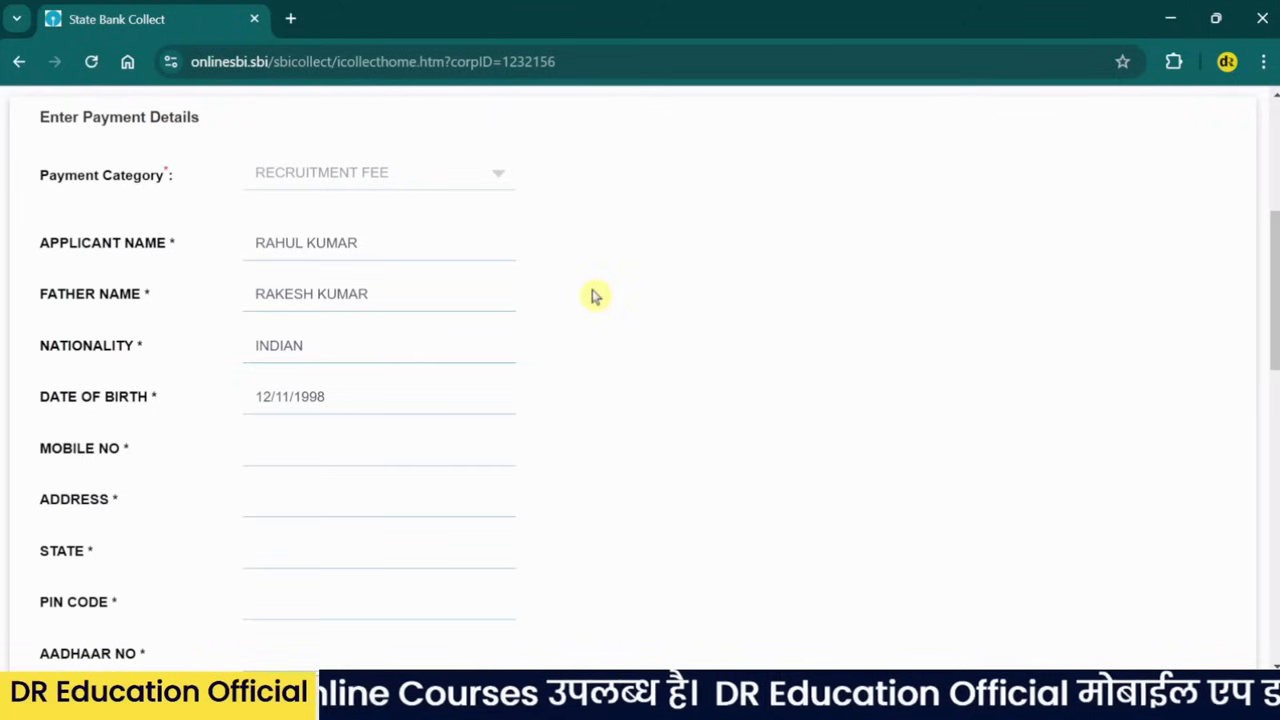
{"action": "left_click", "coordinate": [403, 449]}
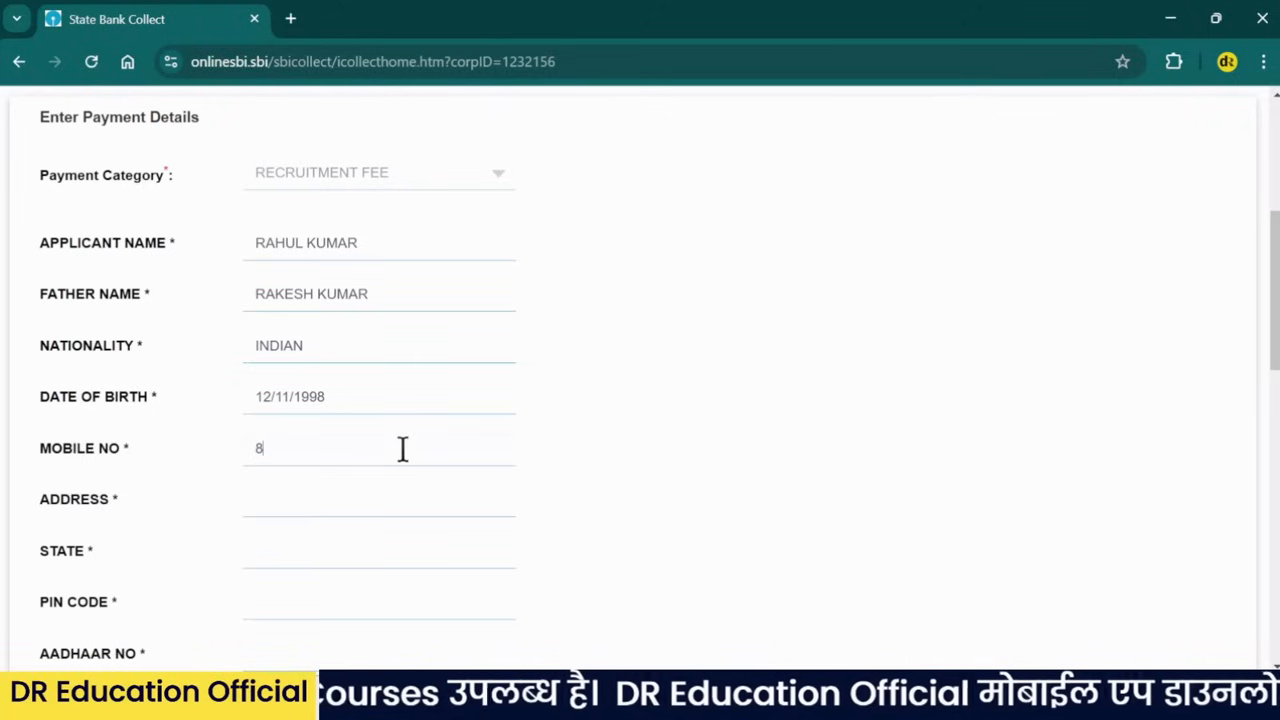
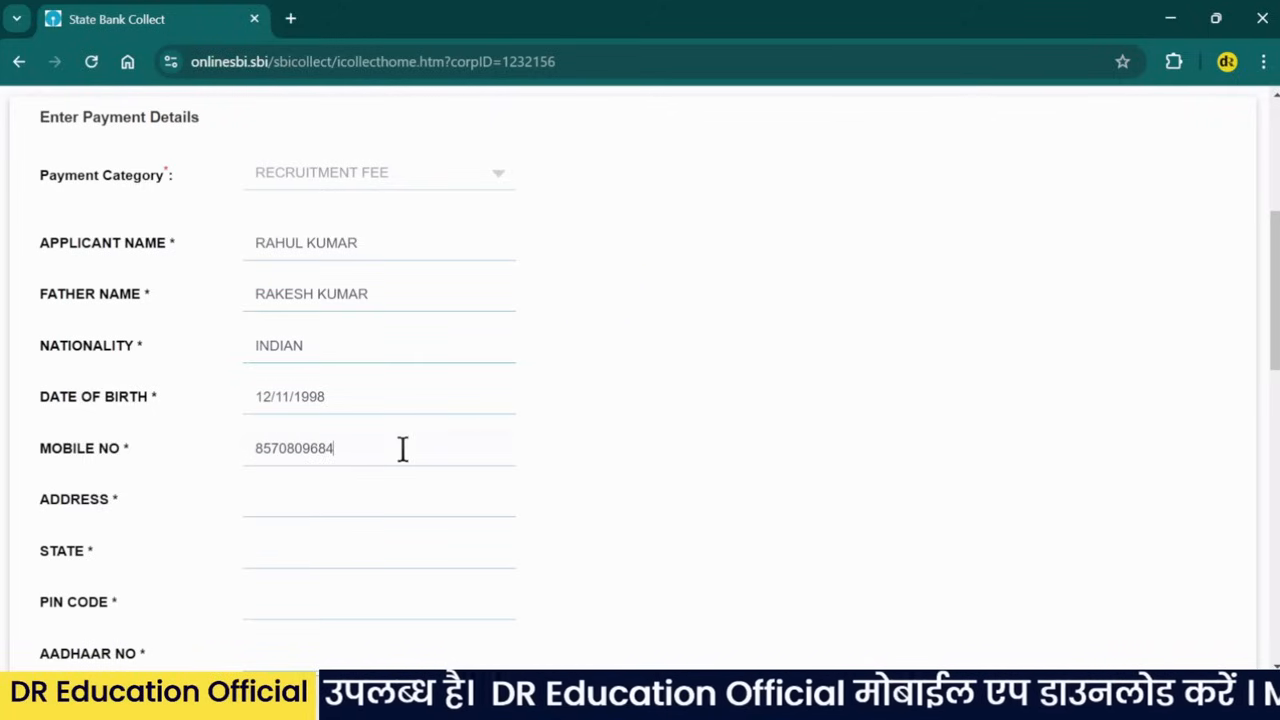
{"action": "left_click", "coordinate": [338, 513]}
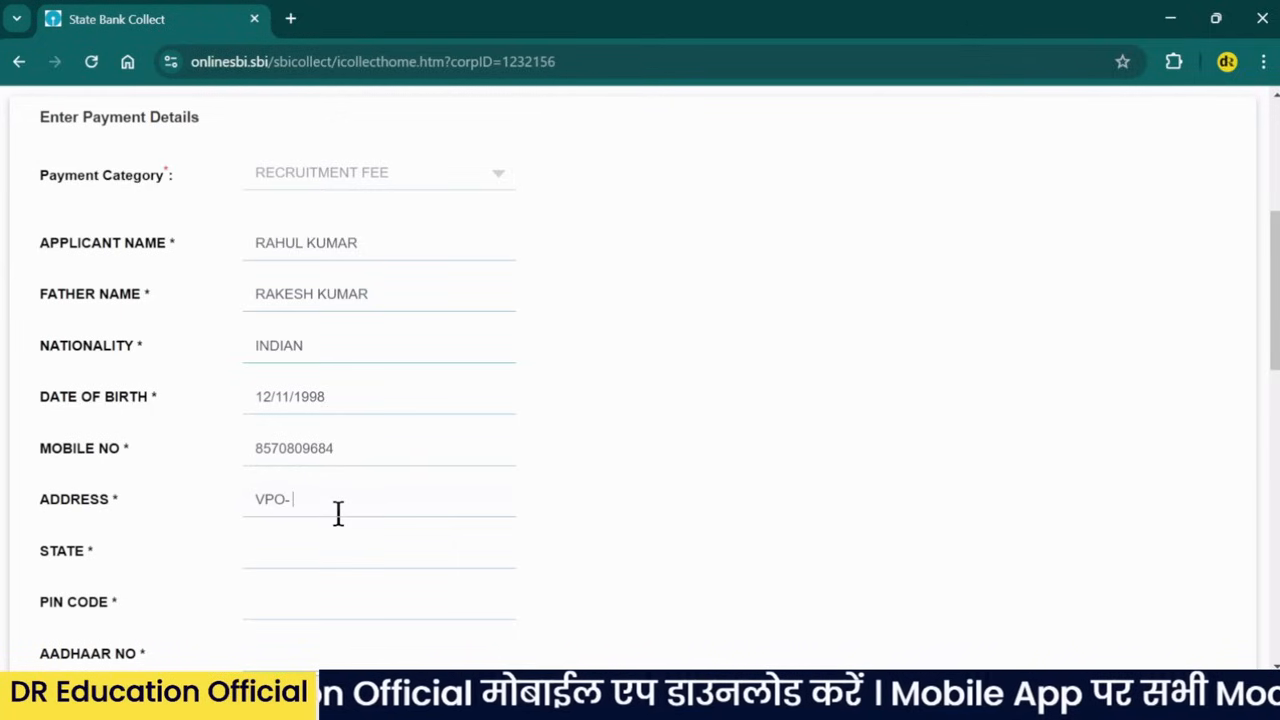
{"action": "type", "text": "VPO- RAJA"}
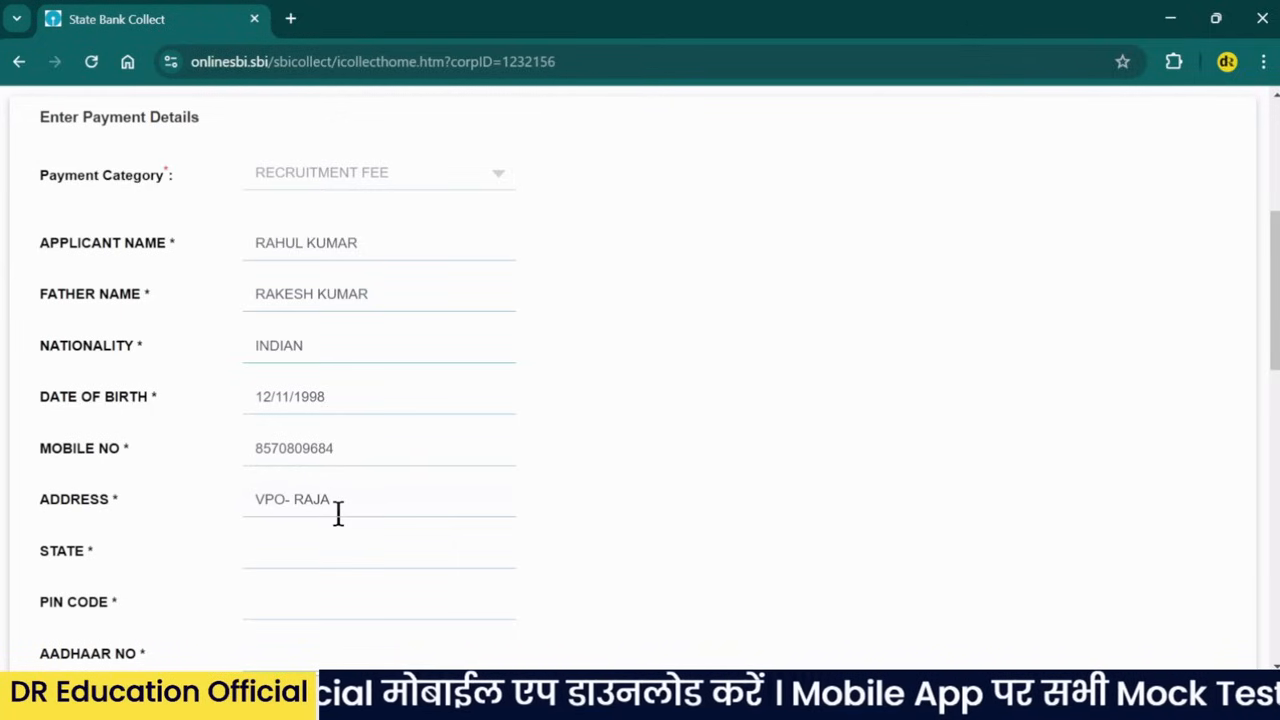
{"action": "type", "text": "PUR"}
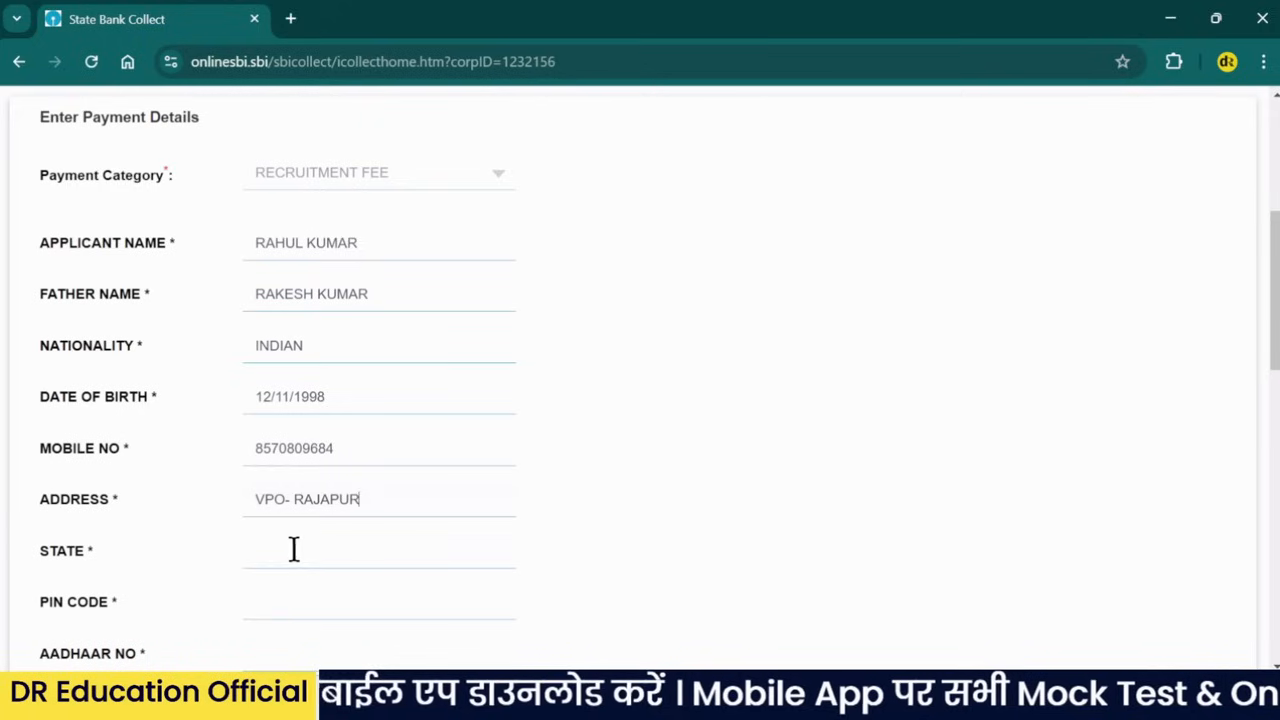
{"action": "left_click", "coordinate": [296, 557]}
{"action": "type", "text": "HARYANA"}
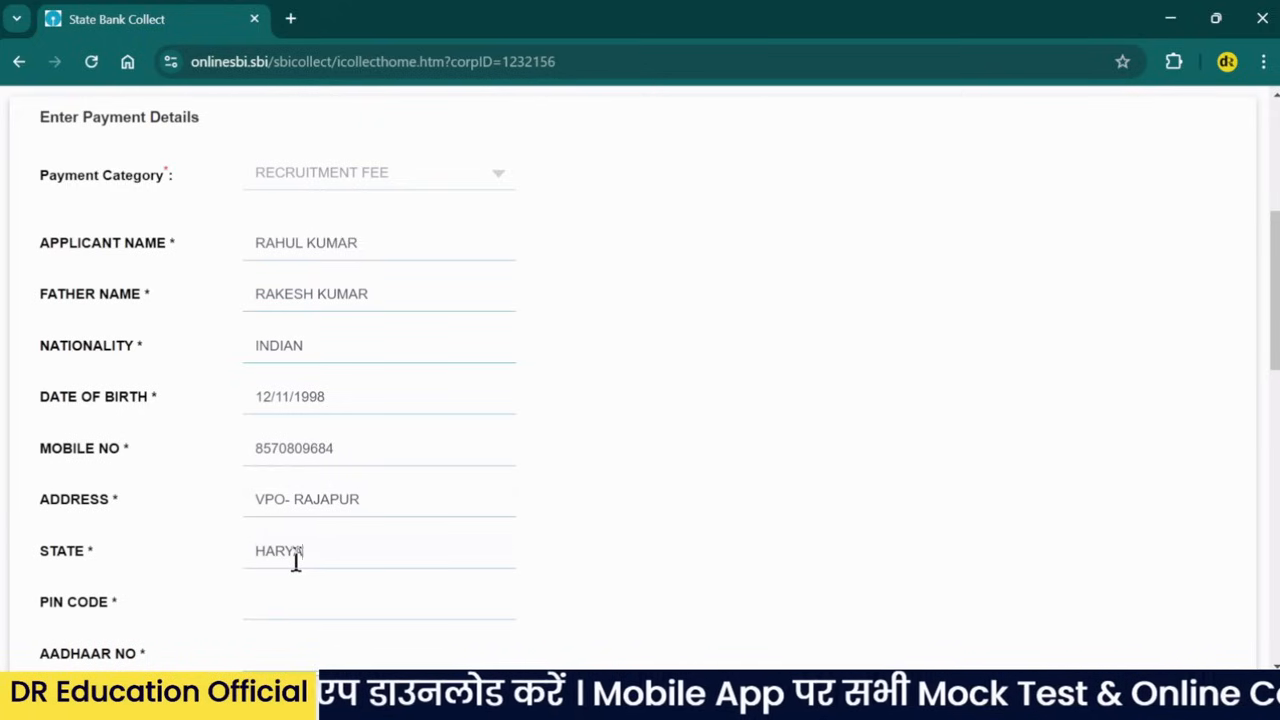
{"action": "left_click", "coordinate": [293, 616]}
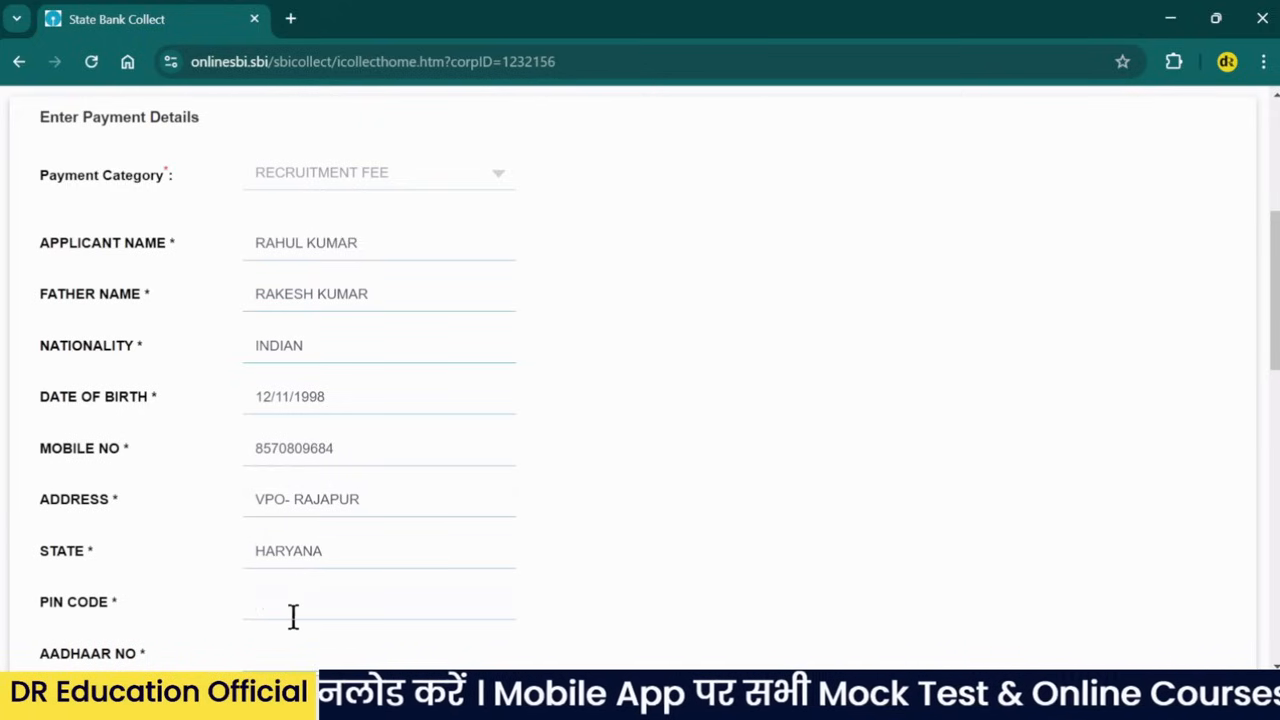
{"action": "type", "text": "123023"}
{"action": "scroll", "coordinate": [346, 571], "scroll_direction": "down", "scroll_amount": 3}
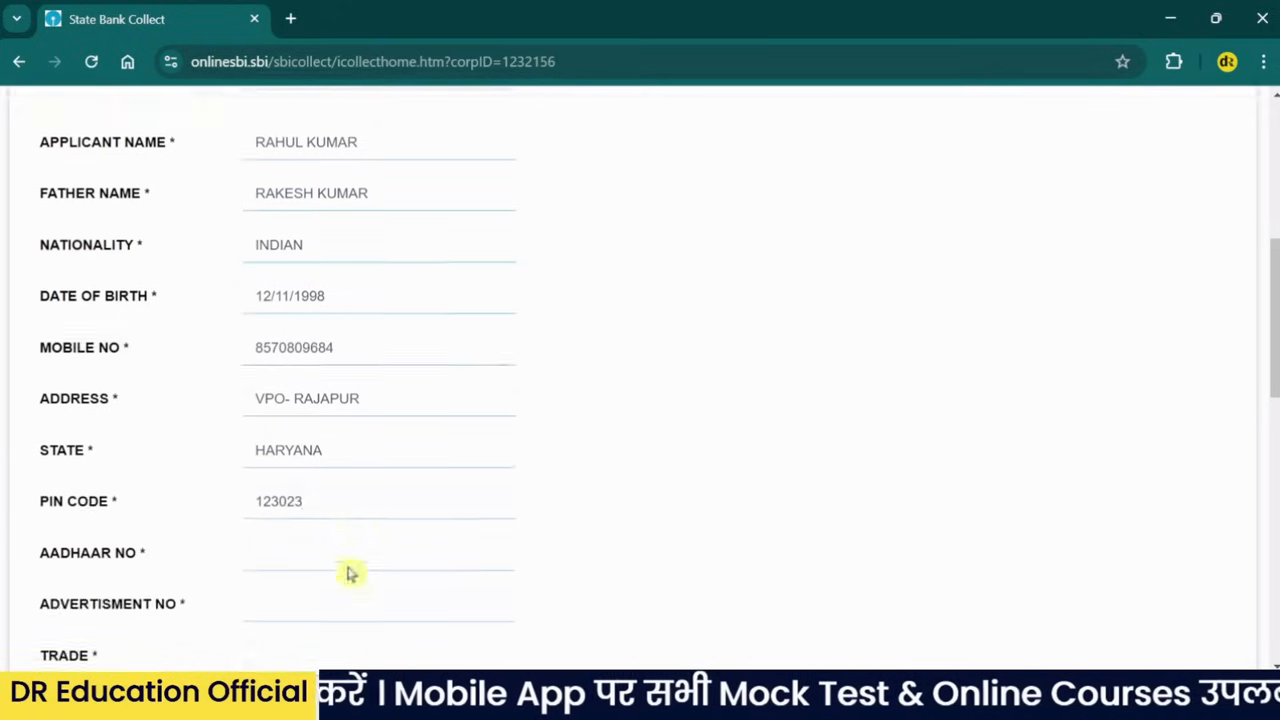
{"action": "left_click", "coordinate": [328, 470]}
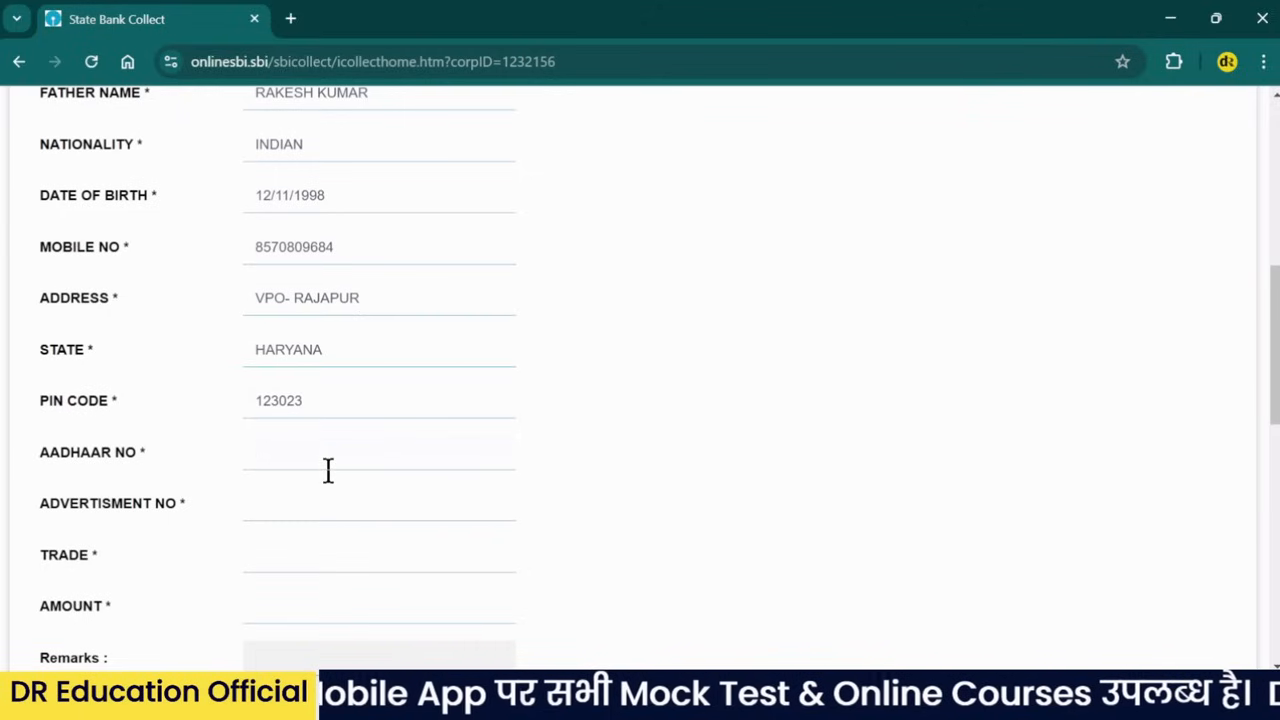
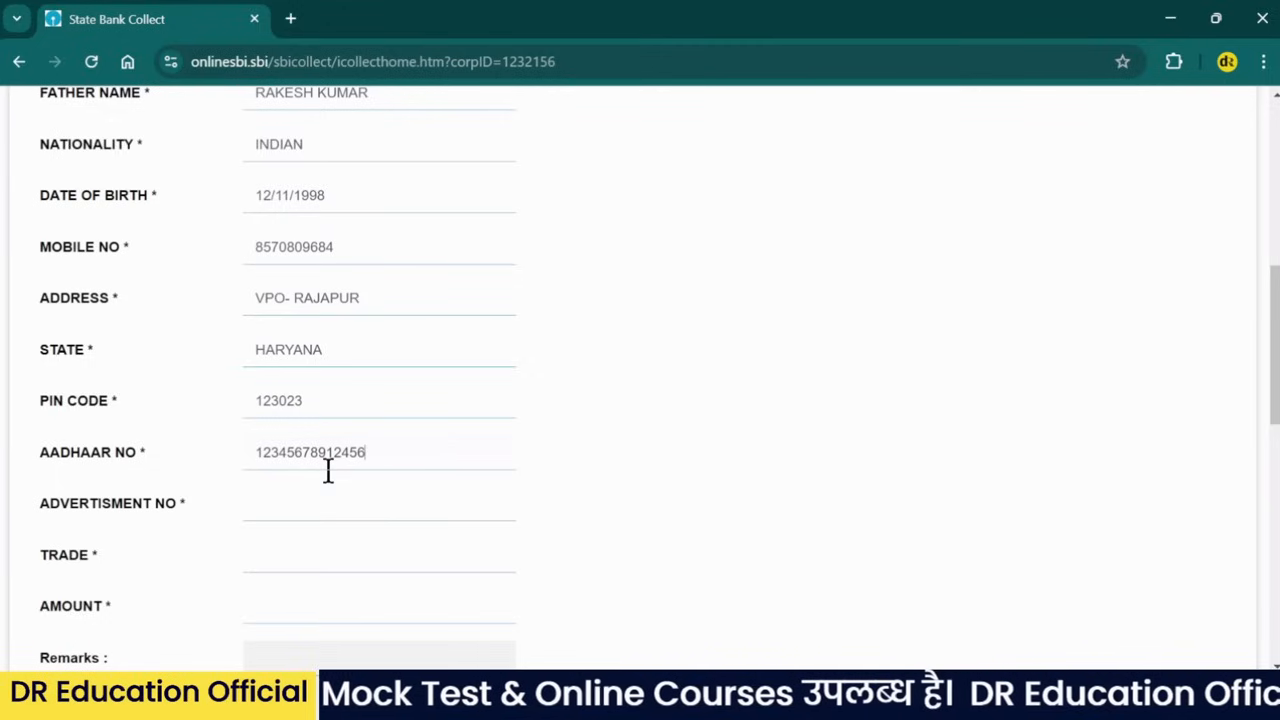
- Enter the applicant's Aadhaar number and advertisement number 01/2024
{"action": "left_click", "coordinate": [305, 516]}
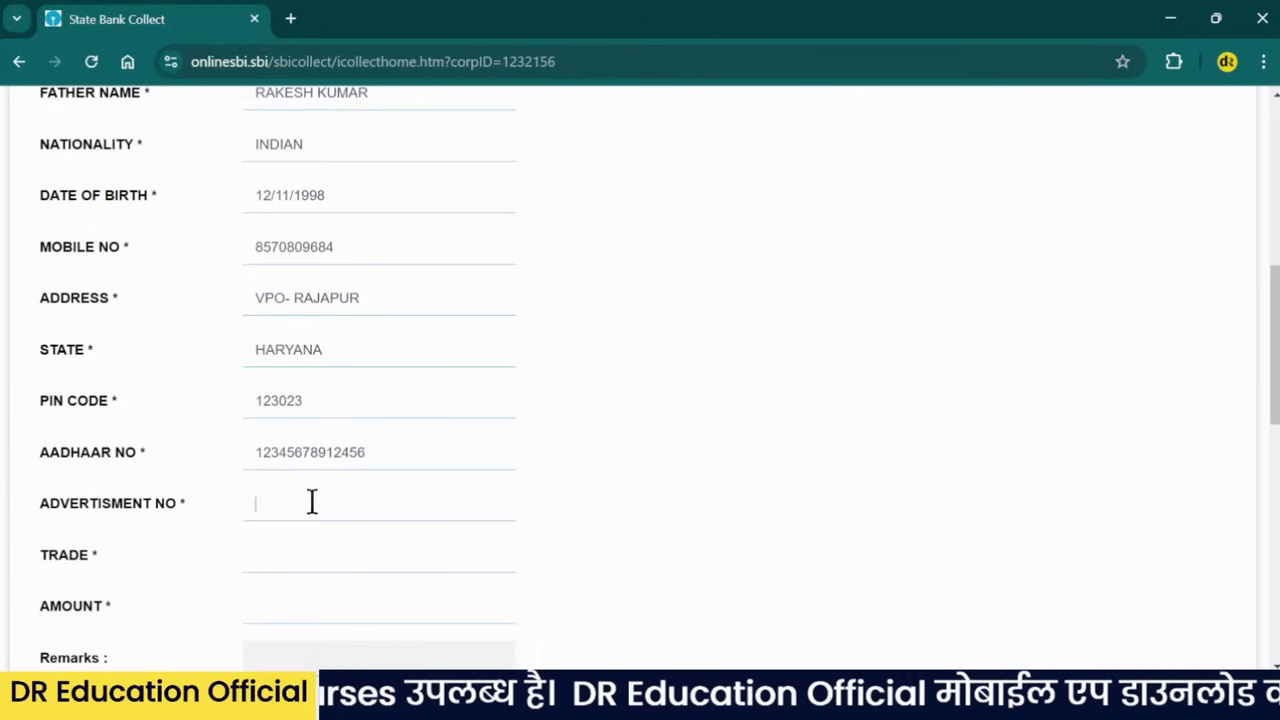
{"action": "scroll", "coordinate": [311, 500], "scroll_direction": "down", "scroll_amount": 1}
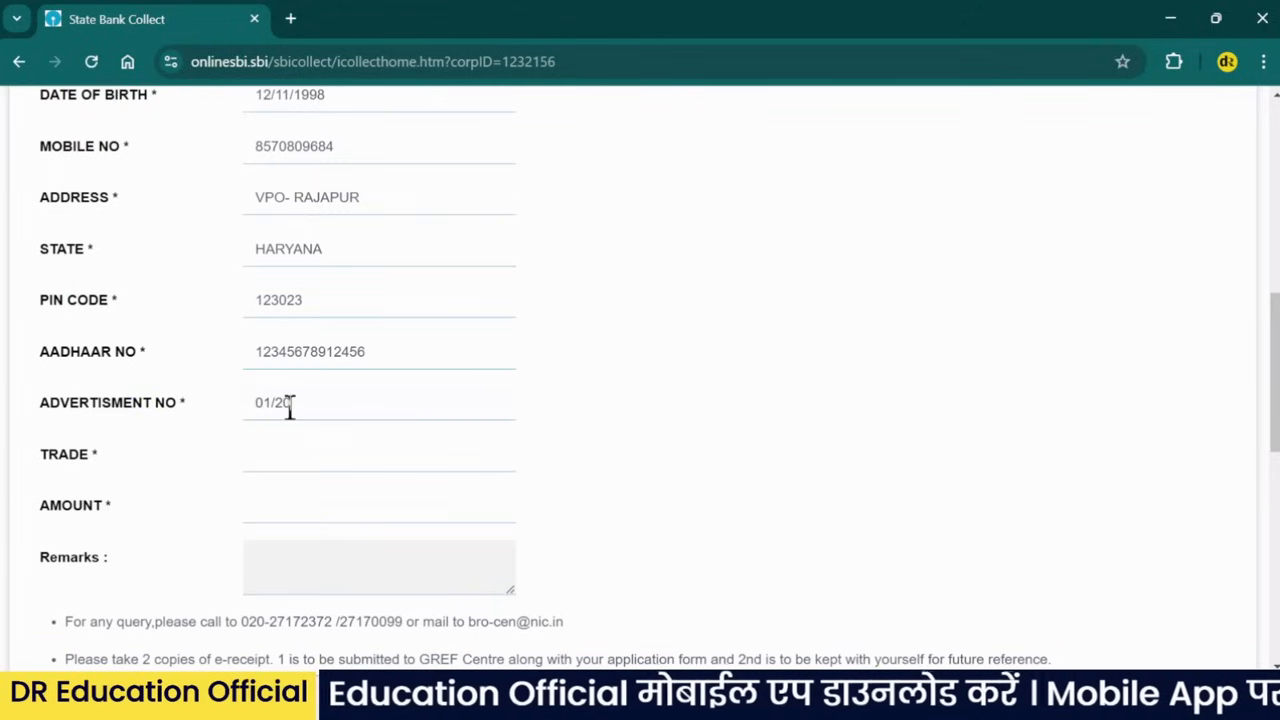
{"action": "type", "text": "24"}
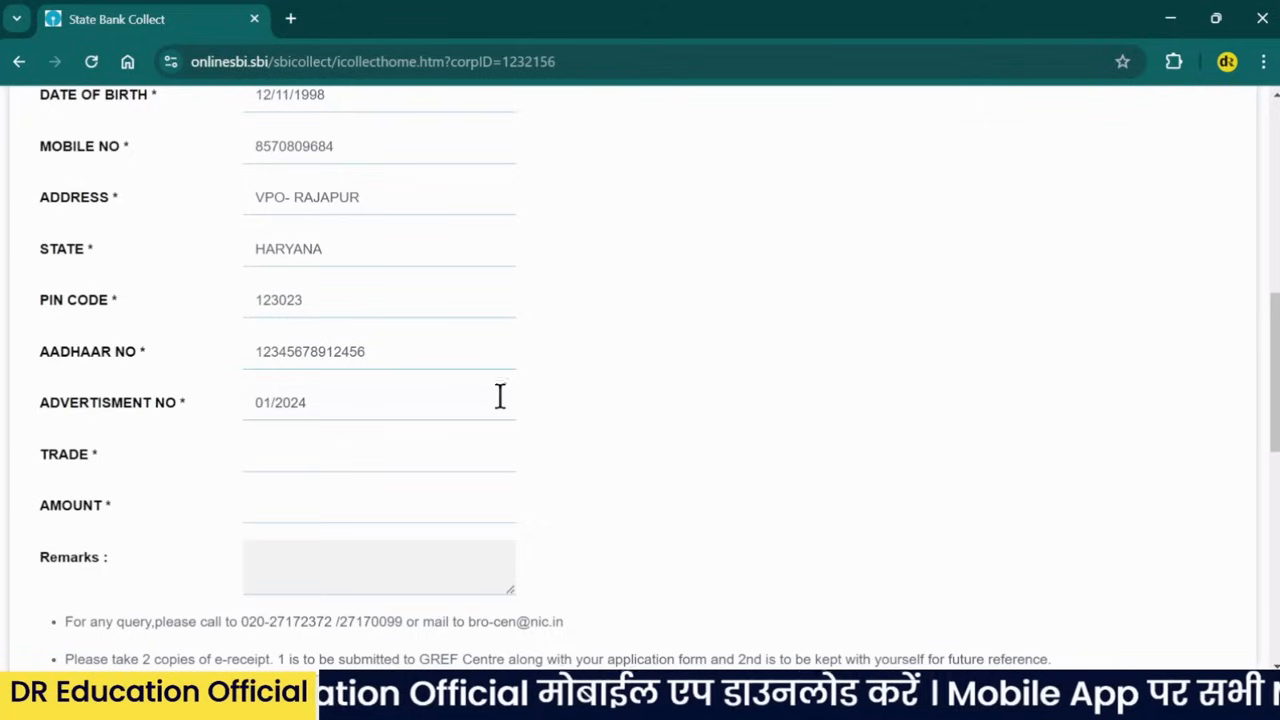
- Enter trade DRIVER MT and the remark BRO GREF APPLICATION FEE for the 50 fee
{"action": "left_click", "coordinate": [331, 454]}
{"action": "type", "text": "D"}
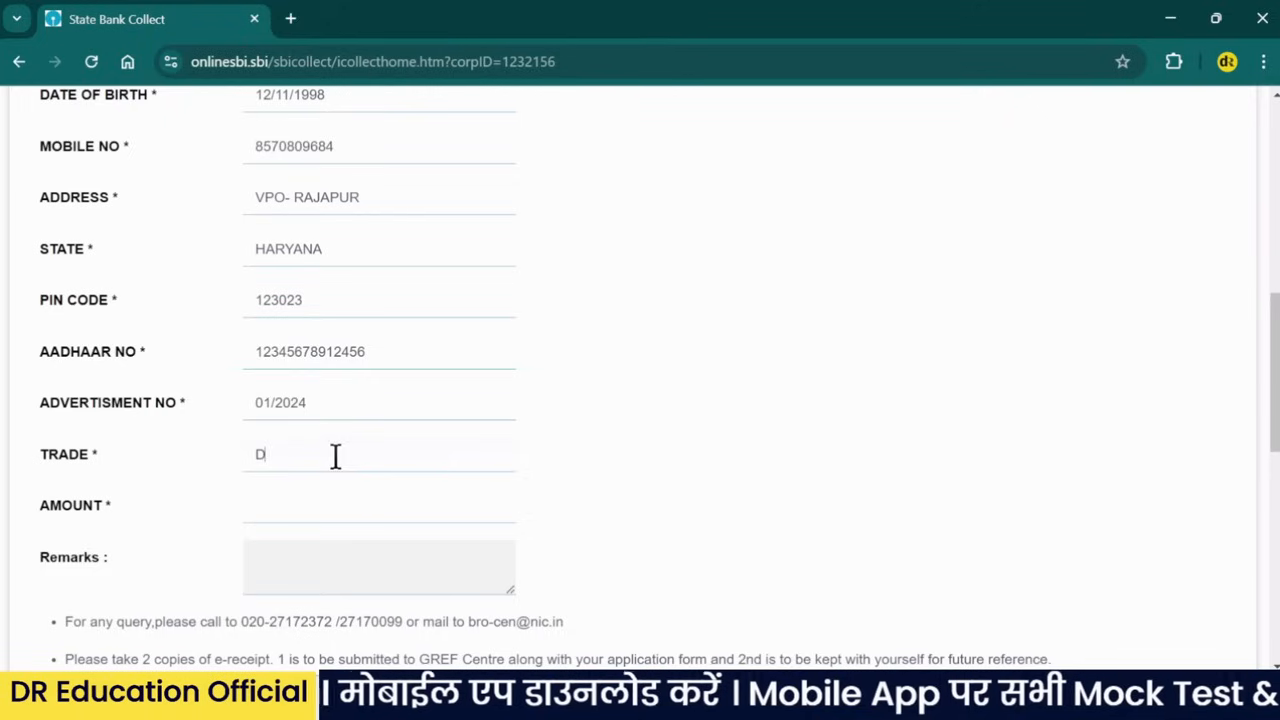
{"action": "type", "text": "RIVER MT"}
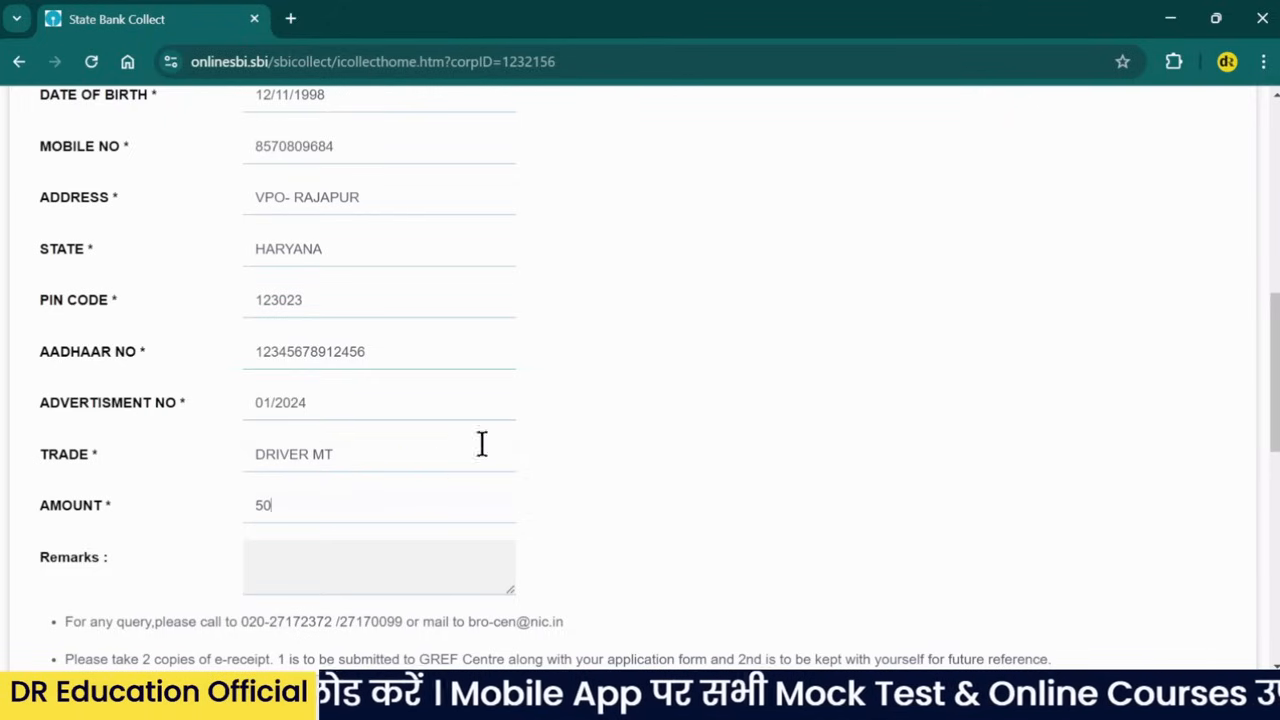
{"action": "scroll", "coordinate": [450, 450], "scroll_direction": "down", "scroll_amount": 1}
{"action": "left_click", "coordinate": [329, 467]}
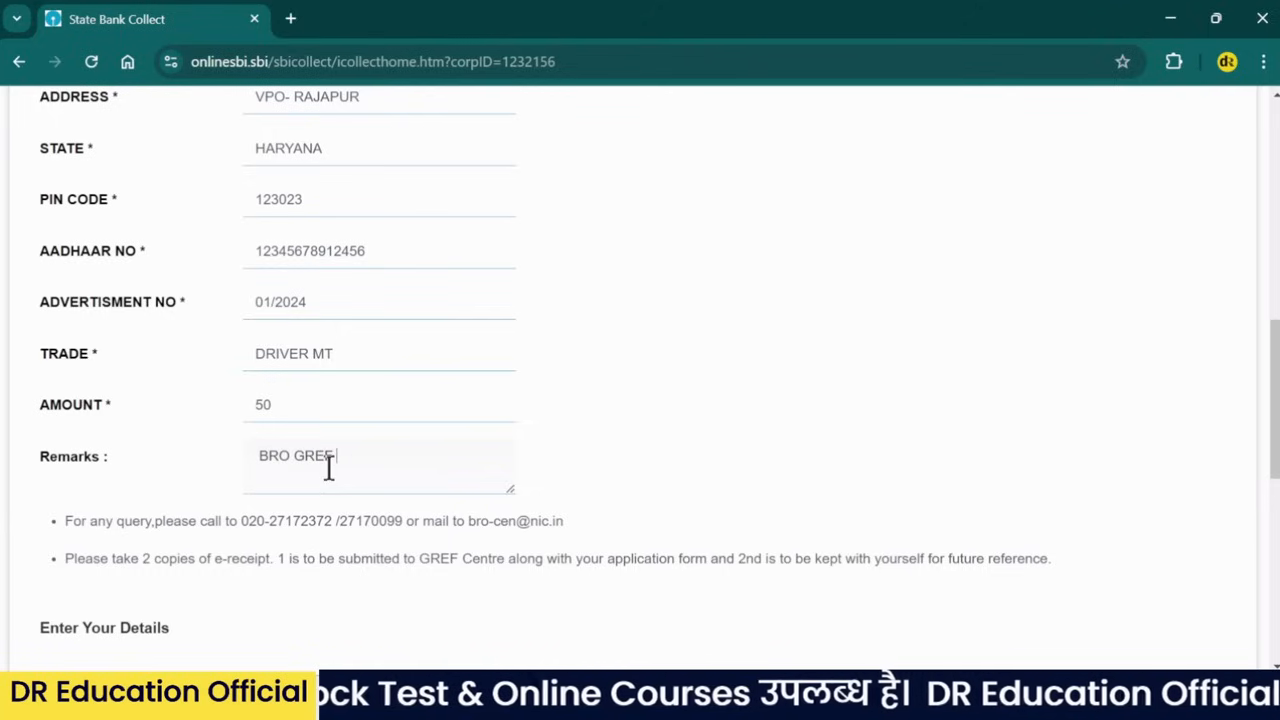
{"action": "type", "text": "PPLICATION FEE"}
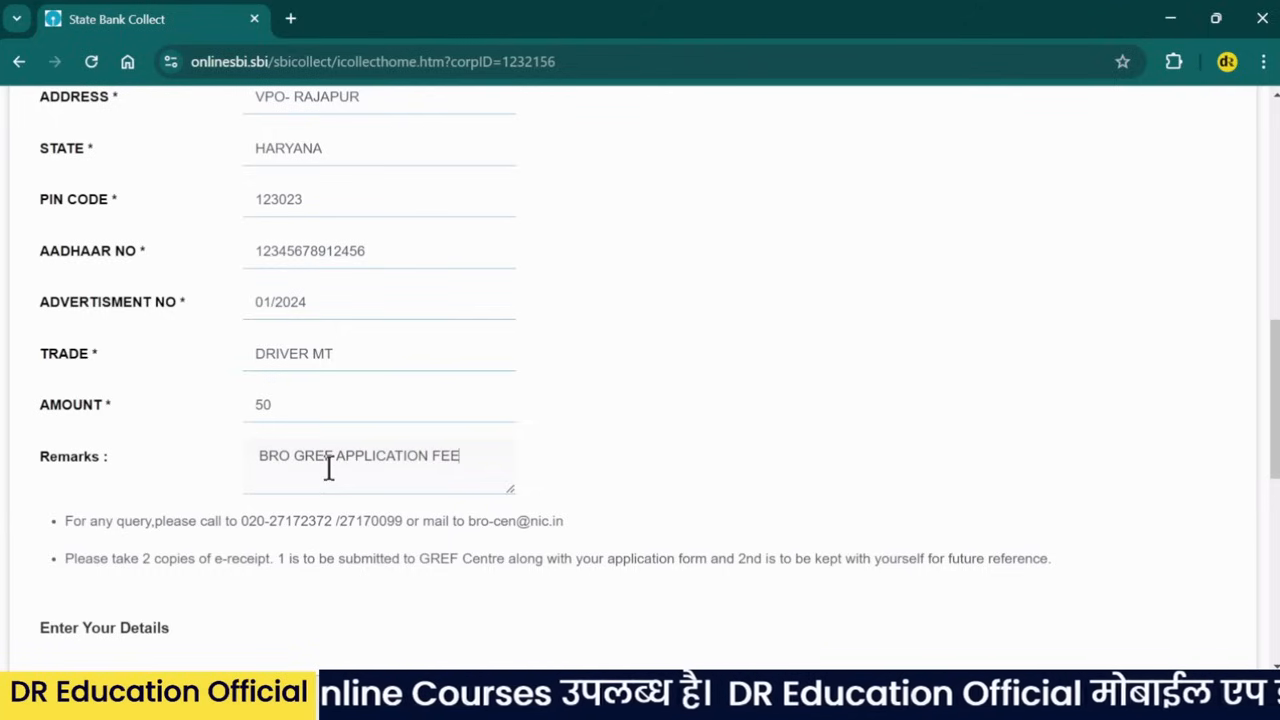
{"action": "scroll", "coordinate": [523, 380], "scroll_direction": "down", "scroll_amount": 2}
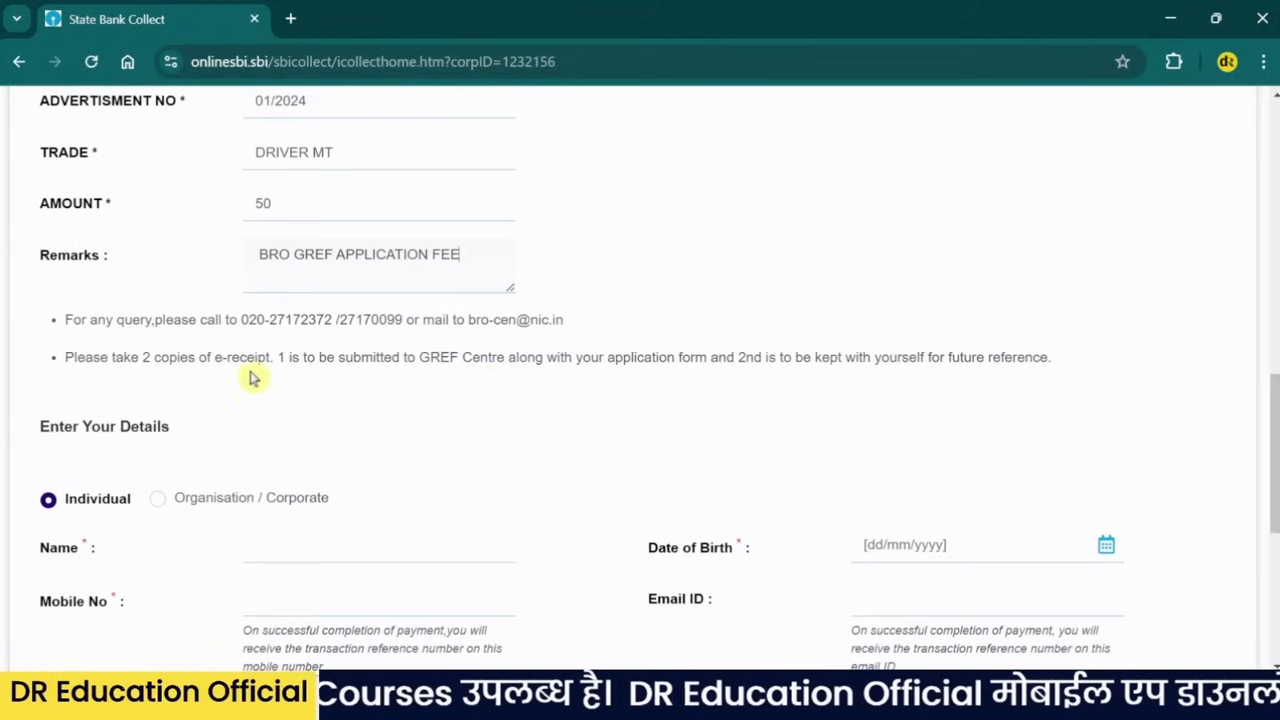
{"action": "left_click_drag", "start_coordinate": [65, 356], "coordinate": [280, 382]}
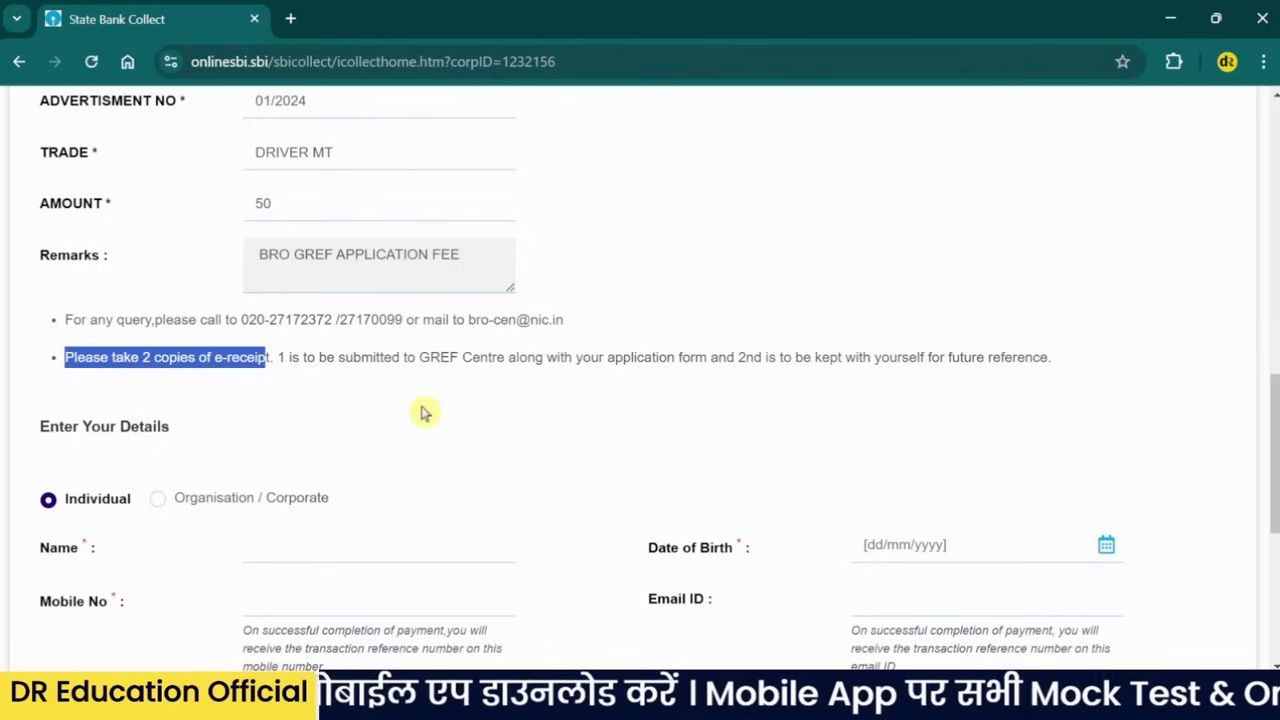
{"action": "left_click_drag", "start_coordinate": [417, 357], "coordinate": [509, 357]}
{"action": "left_click_drag", "start_coordinate": [706, 360], "coordinate": [609, 371]}
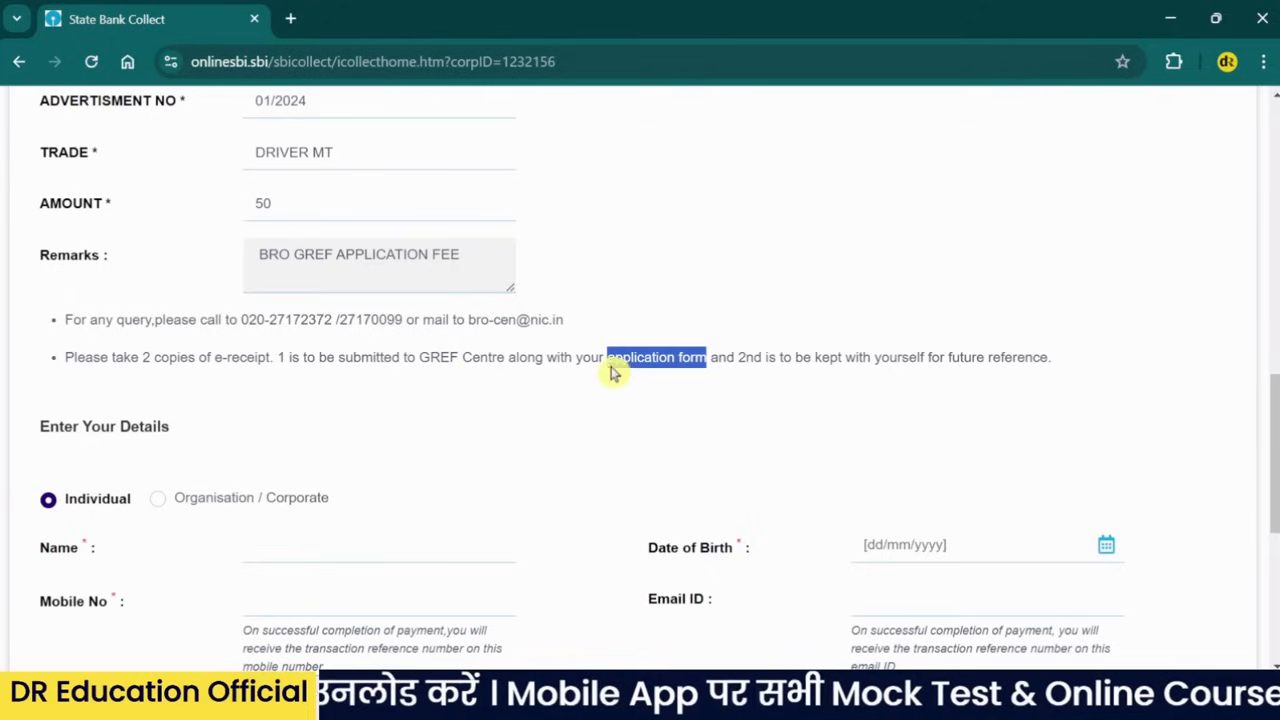
{"action": "left_click_drag", "start_coordinate": [738, 360], "coordinate": [786, 362]}
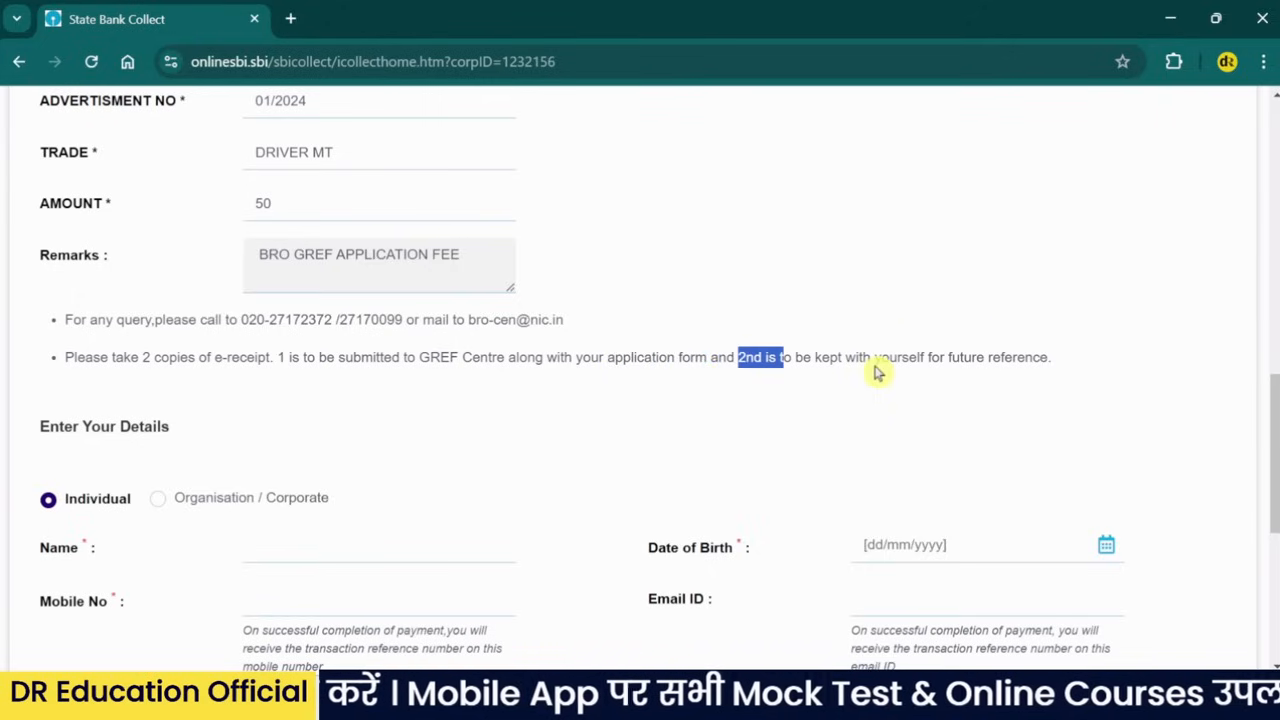
{"action": "left_click_drag", "start_coordinate": [874, 362], "coordinate": [1043, 360]}
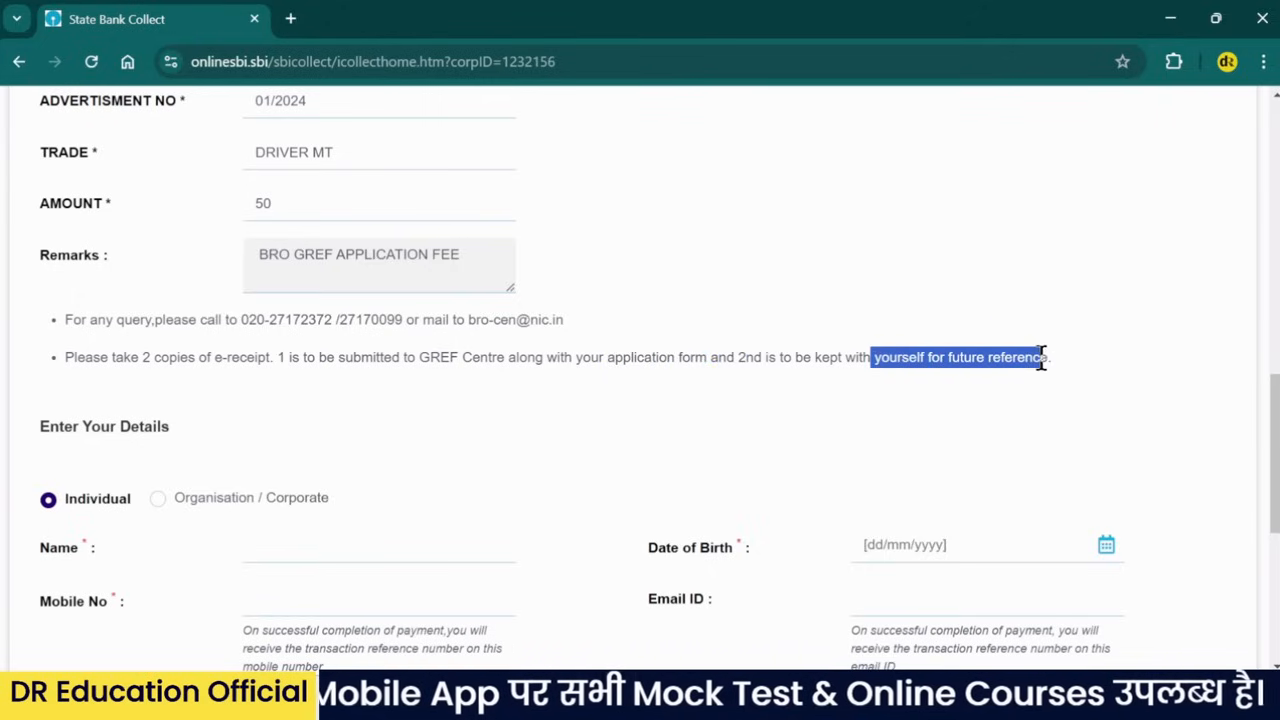
{"action": "scroll", "coordinate": [850, 385], "scroll_direction": "down", "scroll_amount": 1}
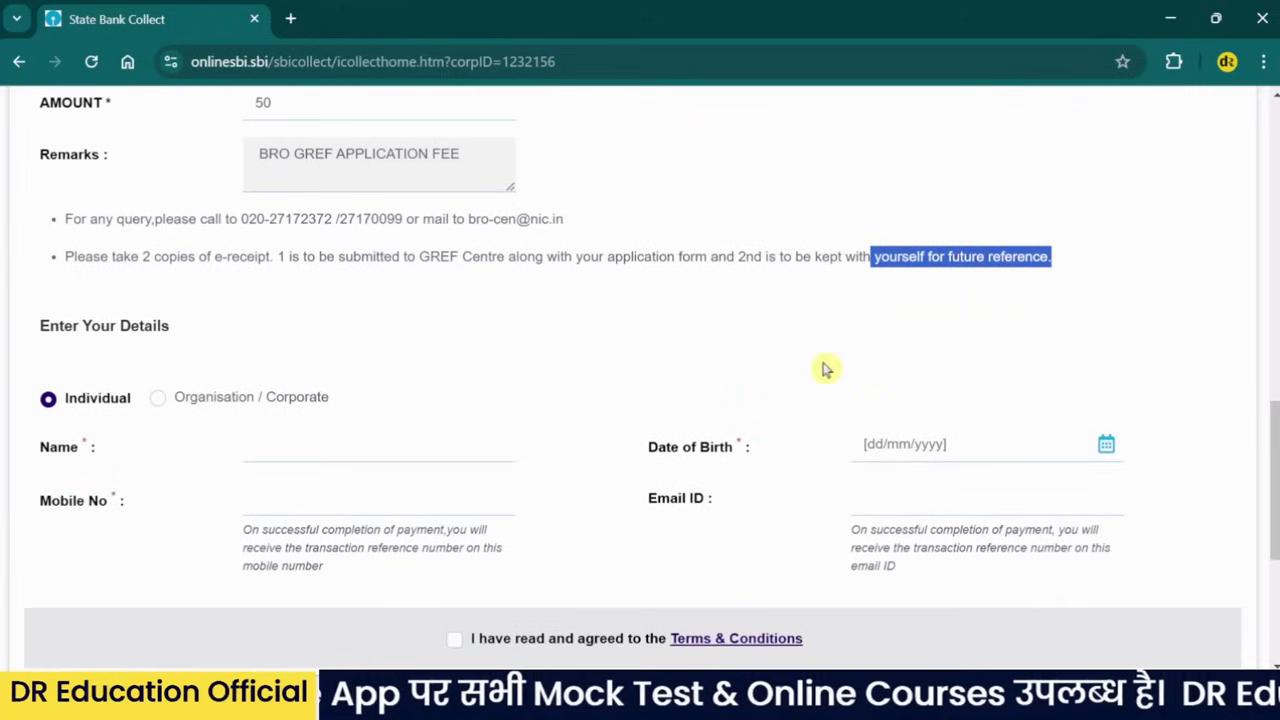
{"action": "scroll", "coordinate": [520, 365], "scroll_direction": "down", "scroll_amount": 1}
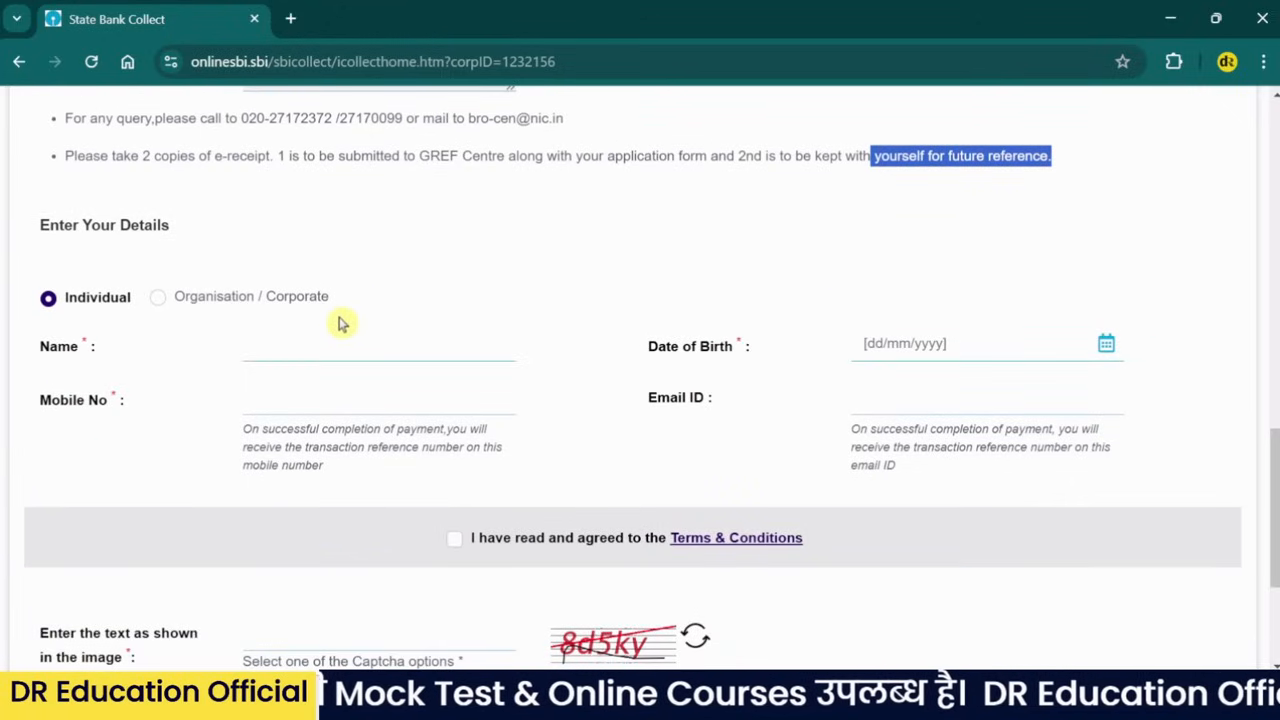
{"action": "scroll", "coordinate": [335, 325], "scroll_direction": "down", "scroll_amount": 1}
- Enter the payer's name in Enter Your Details
{"action": "left_click", "coordinate": [285, 245]}
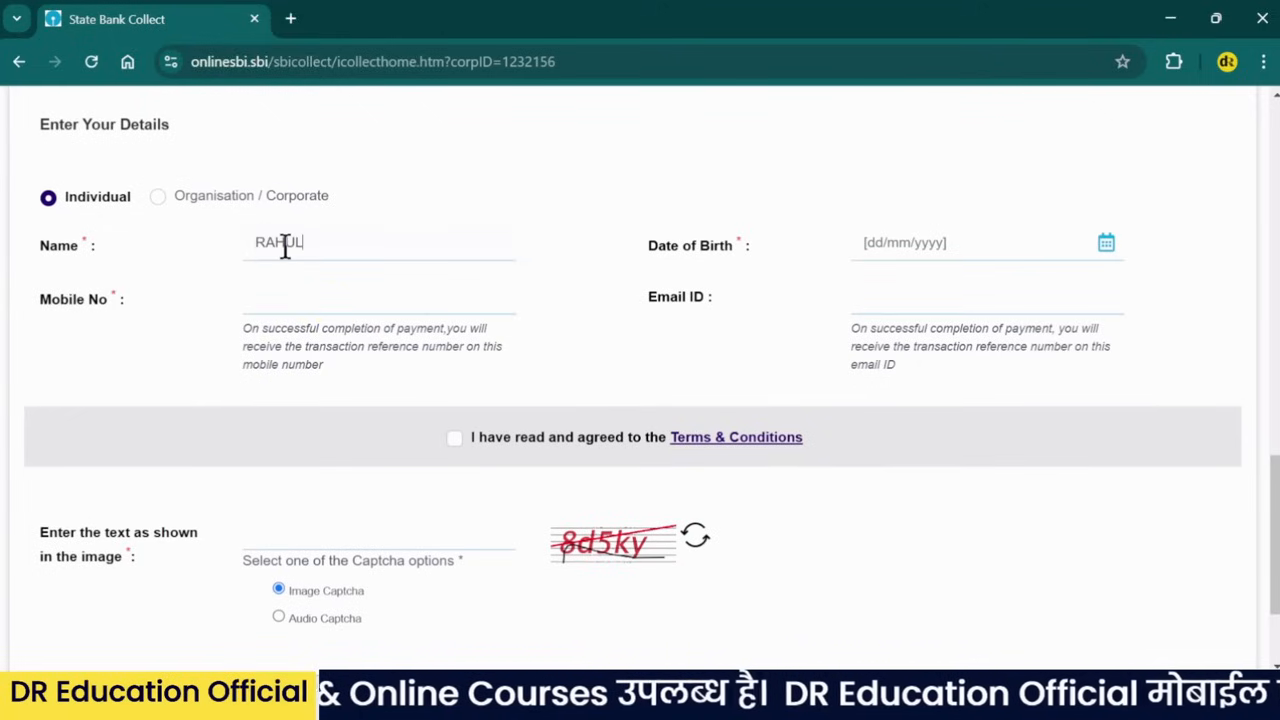
{"action": "scroll", "coordinate": [317, 262], "scroll_direction": "down", "scroll_amount": 1}
{"action": "scroll", "coordinate": [320, 258], "scroll_direction": "up", "scroll_amount": 2}
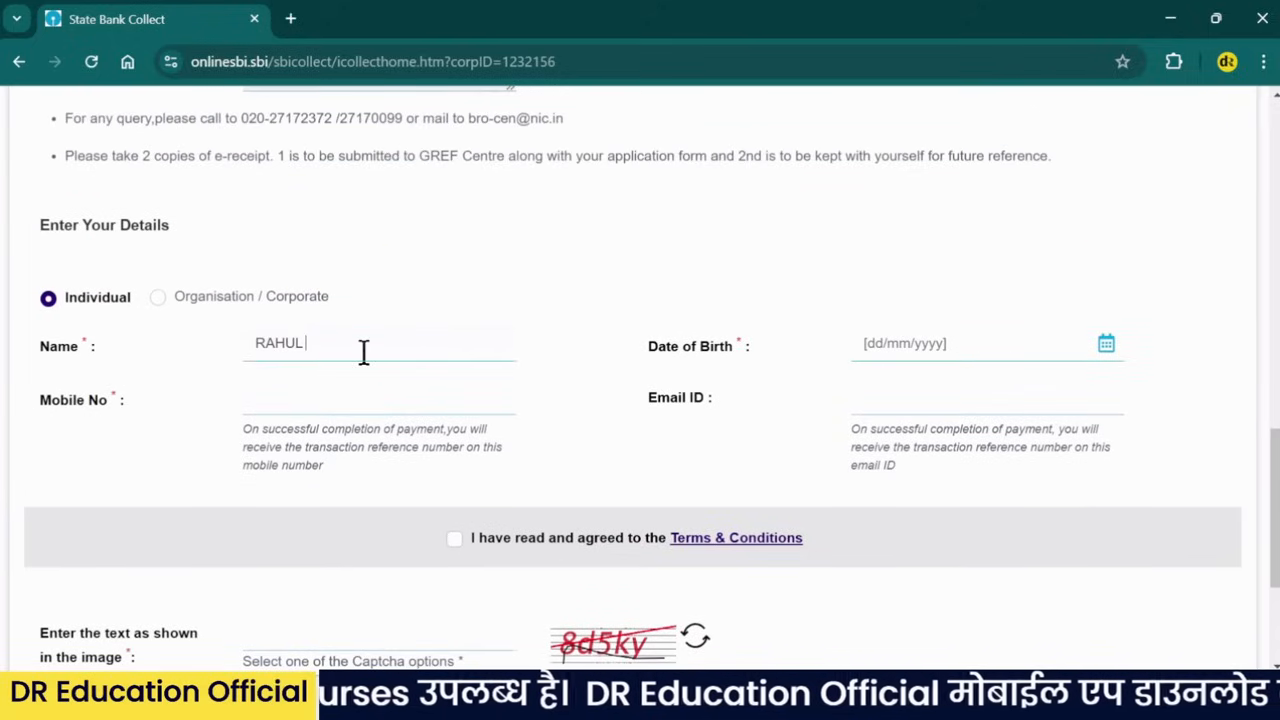
{"action": "type", "text": "KUMAR"}
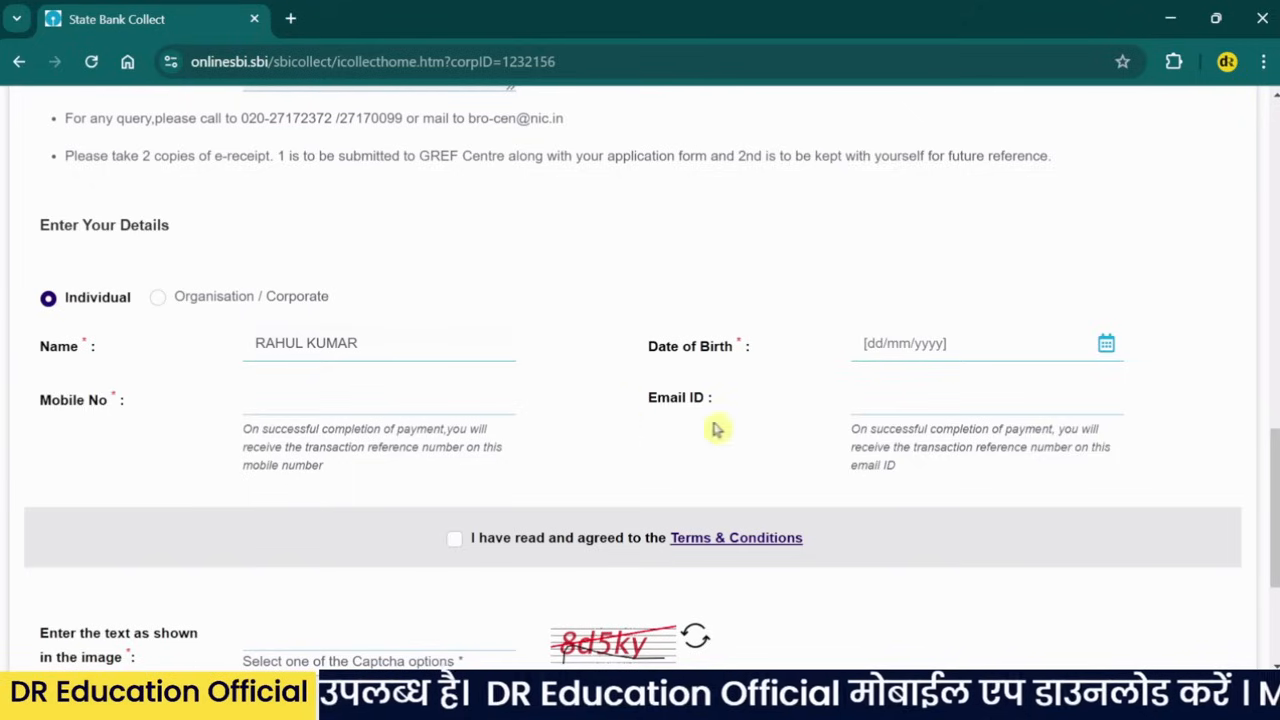
- Set the payer's date of birth to 12/11/1998 in the calendar
{"action": "left_click", "coordinate": [970, 342]}
{"action": "left_click", "coordinate": [952, 127]}
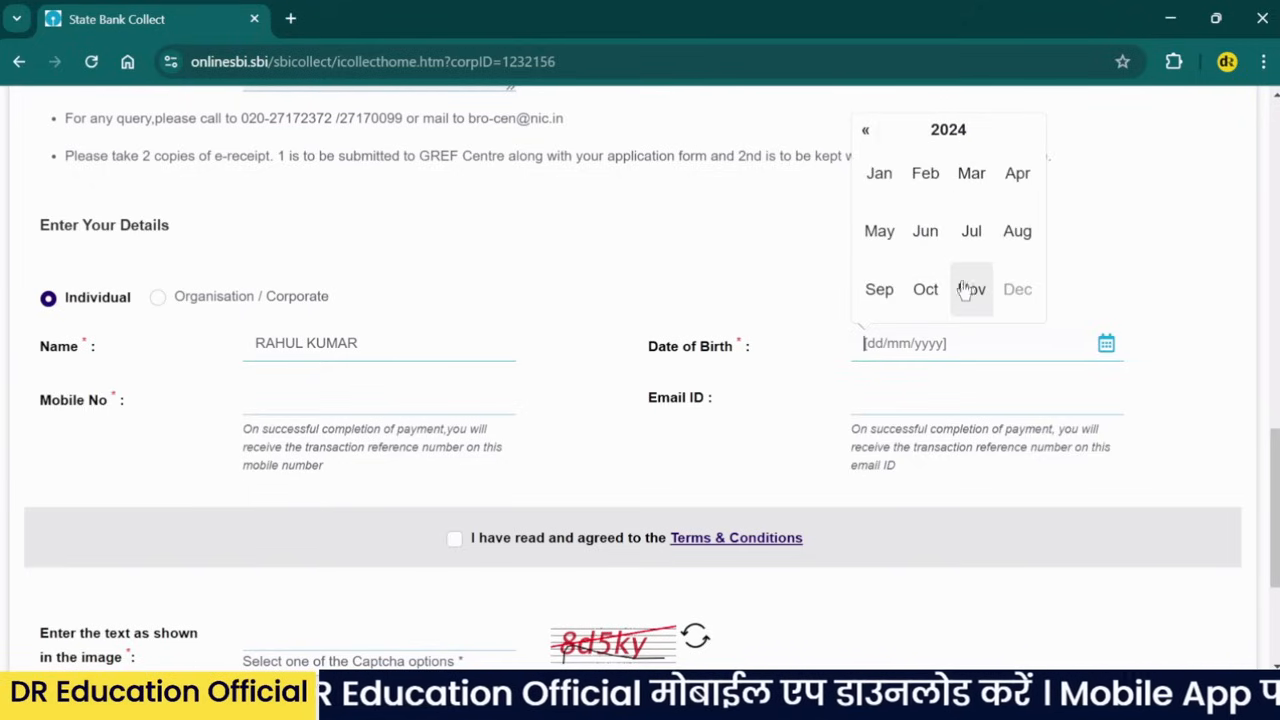
{"action": "left_click", "coordinate": [948, 129]}
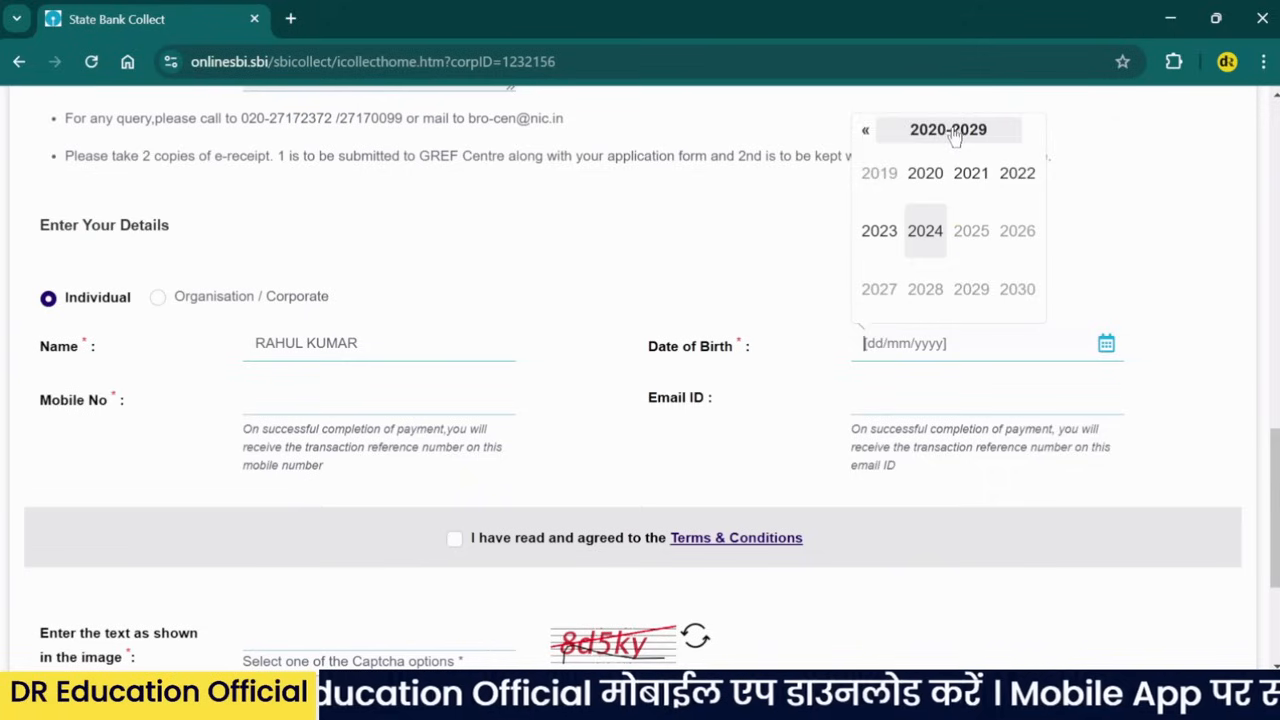
{"action": "left_click", "coordinate": [866, 130]}
{"action": "left_click", "coordinate": [866, 130]}
{"action": "left_click", "coordinate": [866, 130]}
{"action": "left_click", "coordinate": [926, 289]}
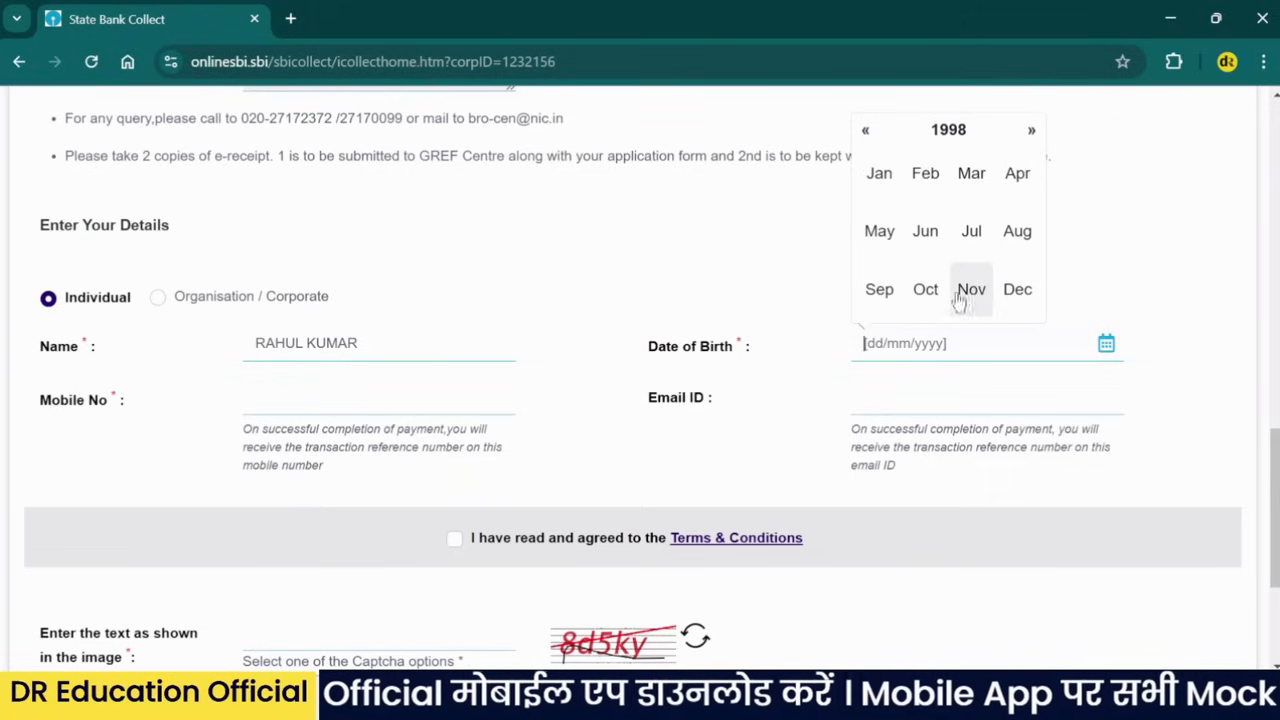
{"action": "left_click", "coordinate": [975, 290]}
{"action": "left_click", "coordinate": [985, 228]}
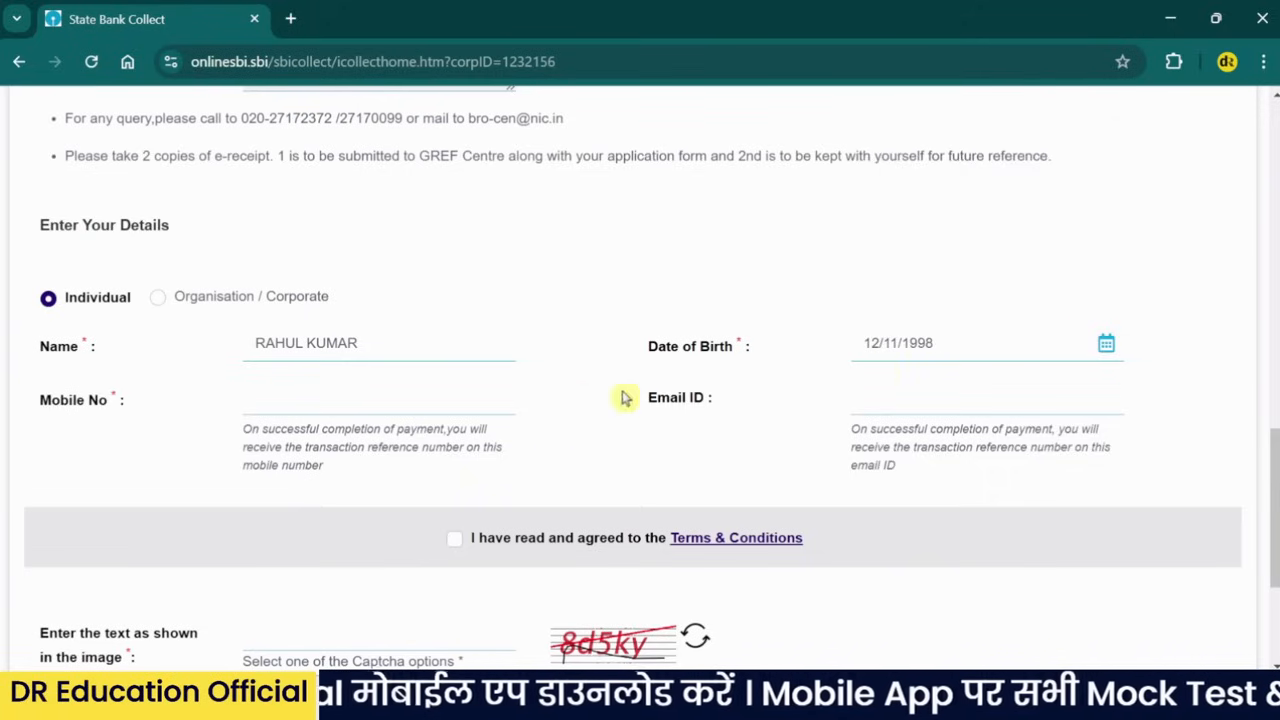
- Enter the payer's mobile number and fill the e-mail ID from the saved autofill address
{"action": "left_click", "coordinate": [406, 412]}
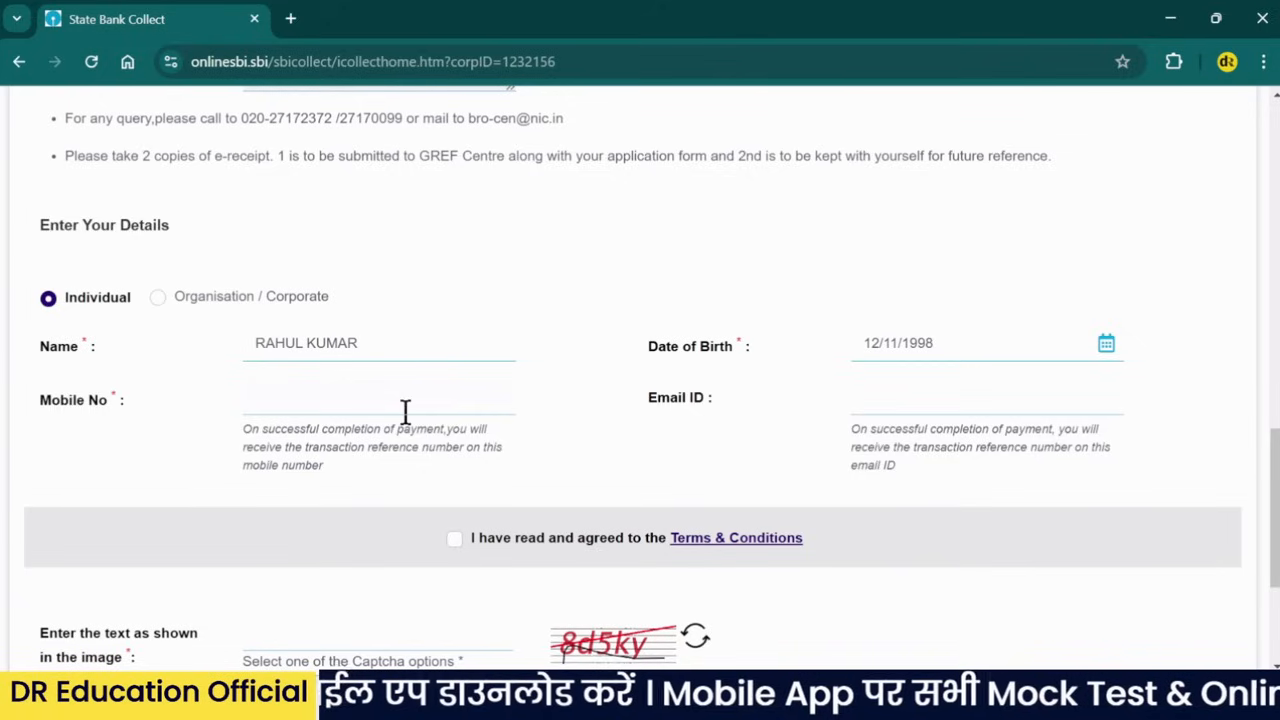
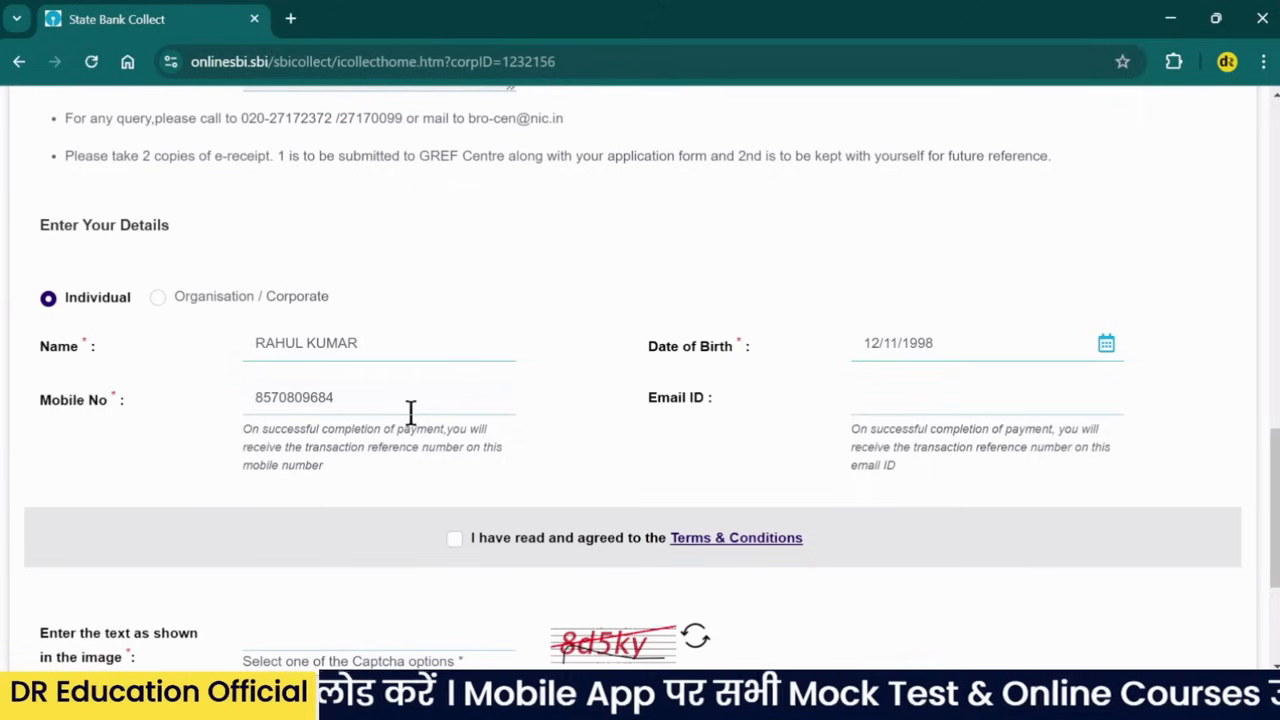
{"action": "left_click", "coordinate": [891, 408]}
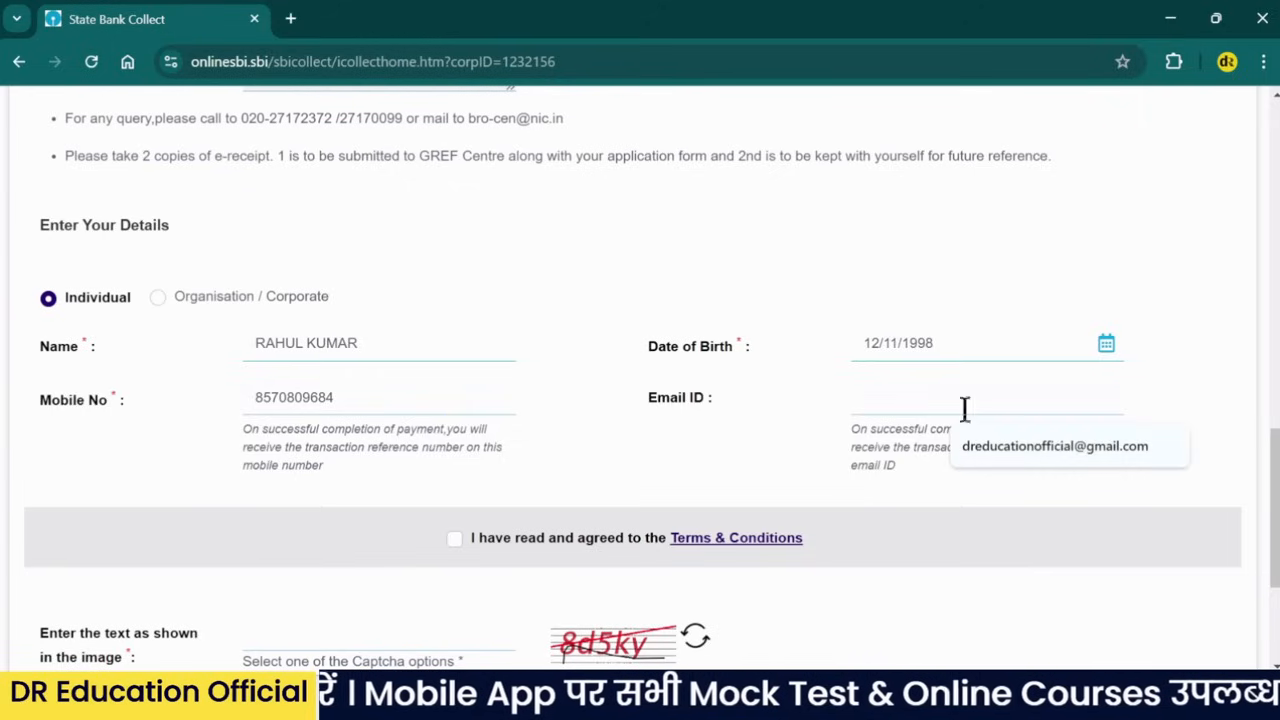
{"action": "left_click", "coordinate": [960, 446]}
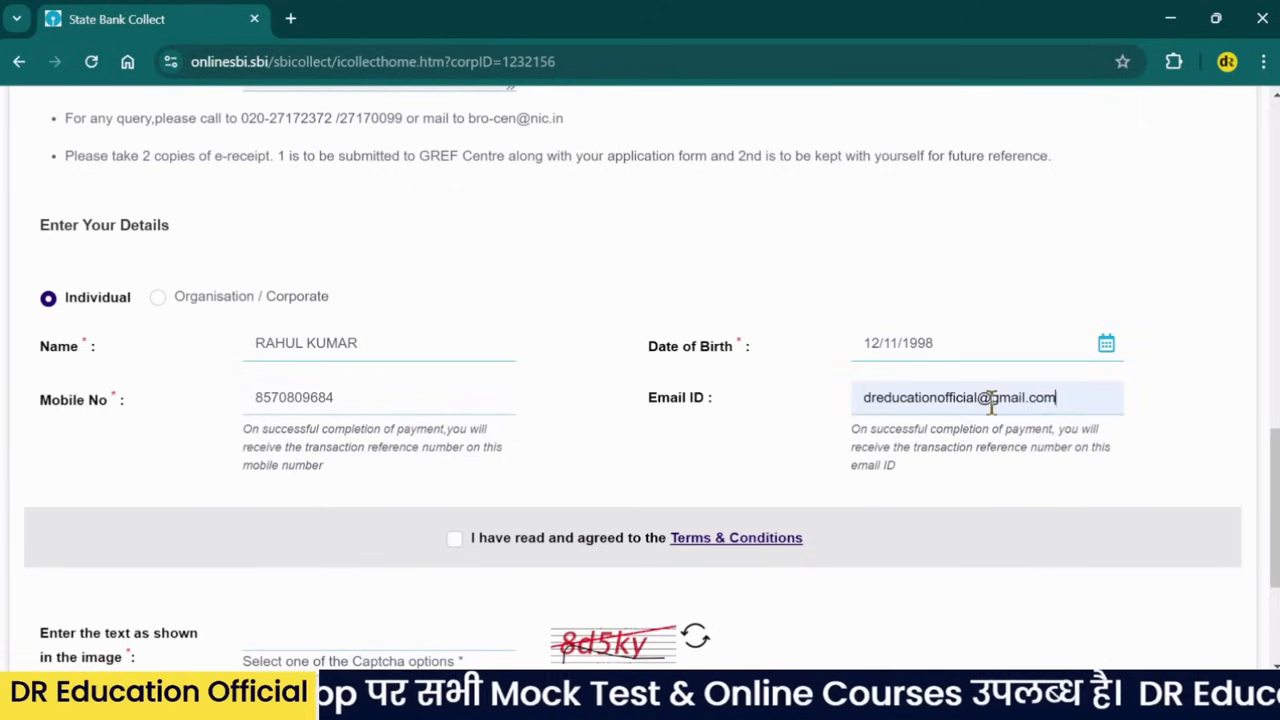
- Agree to the Terms & Conditions and enter the image captcha text in lowercase
{"action": "scroll", "coordinate": [960, 404], "scroll_direction": "down", "scroll_amount": 2}
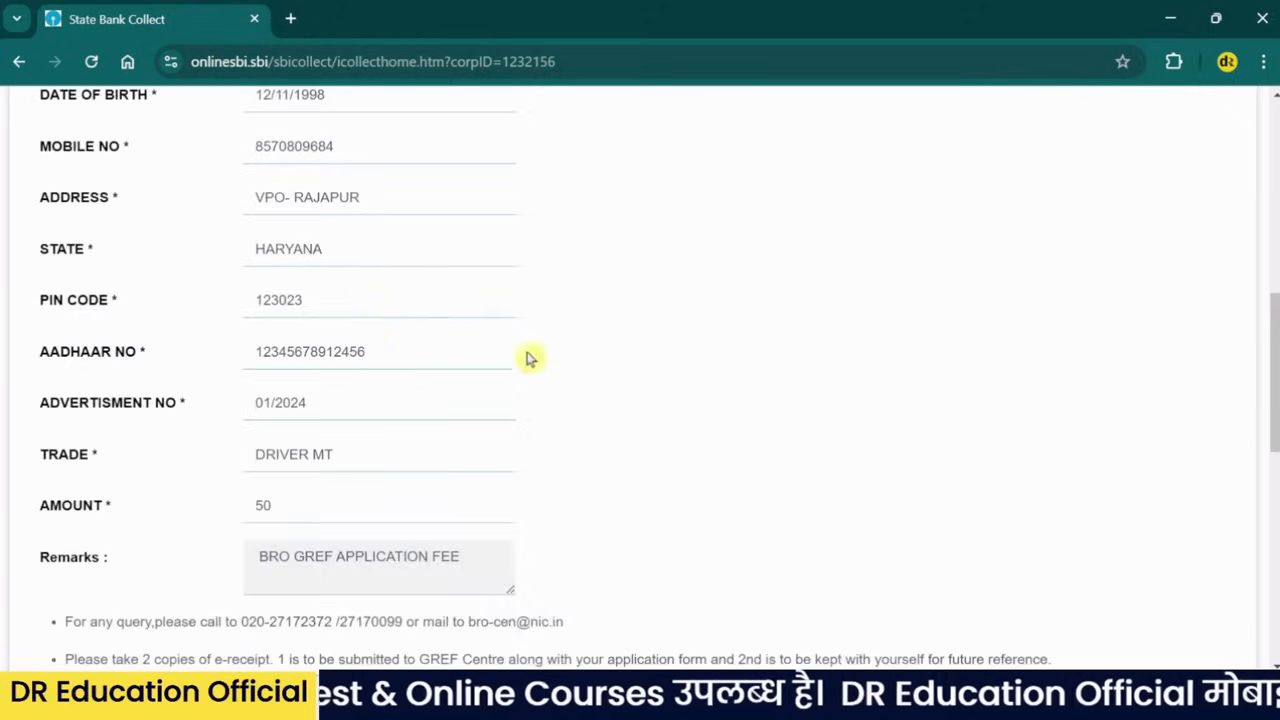
{"action": "scroll", "coordinate": [318, 248], "scroll_direction": "up", "scroll_amount": 5}
{"action": "scroll", "coordinate": [614, 404], "scroll_direction": "down", "scroll_amount": 5}
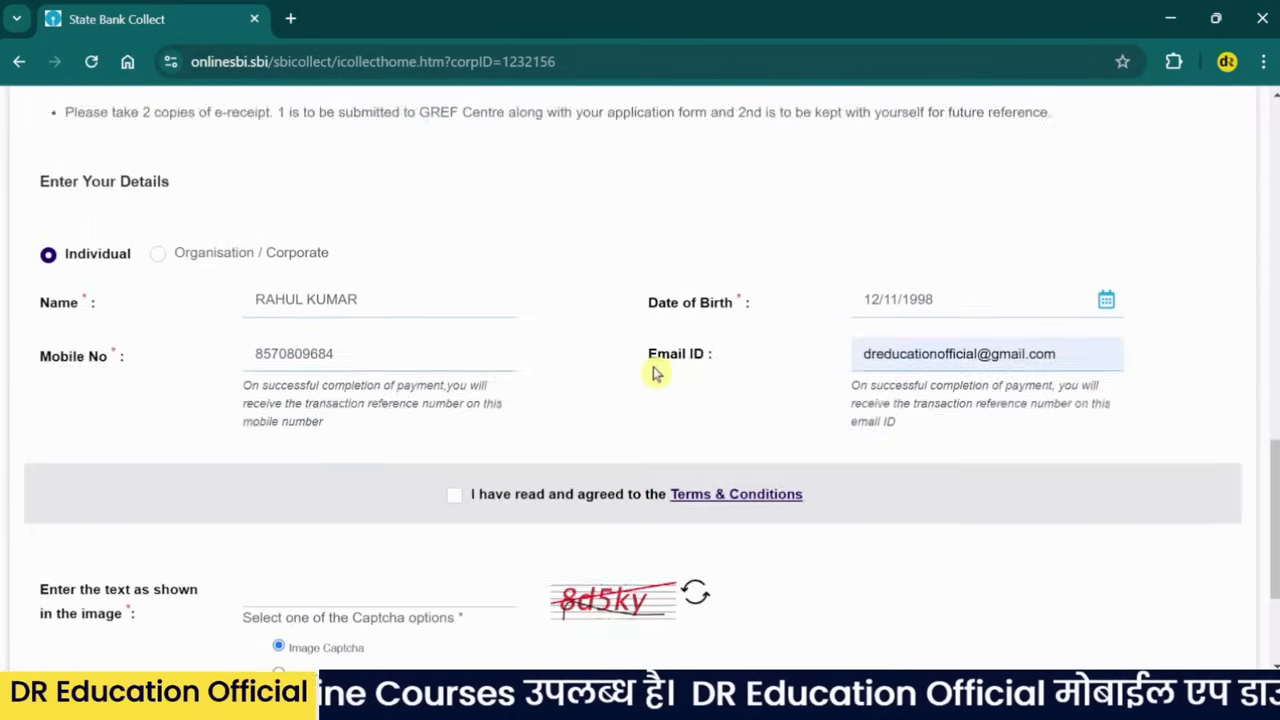
{"action": "scroll", "coordinate": [600, 360], "scroll_direction": "down", "scroll_amount": 2}
{"action": "left_click", "coordinate": [455, 338]}
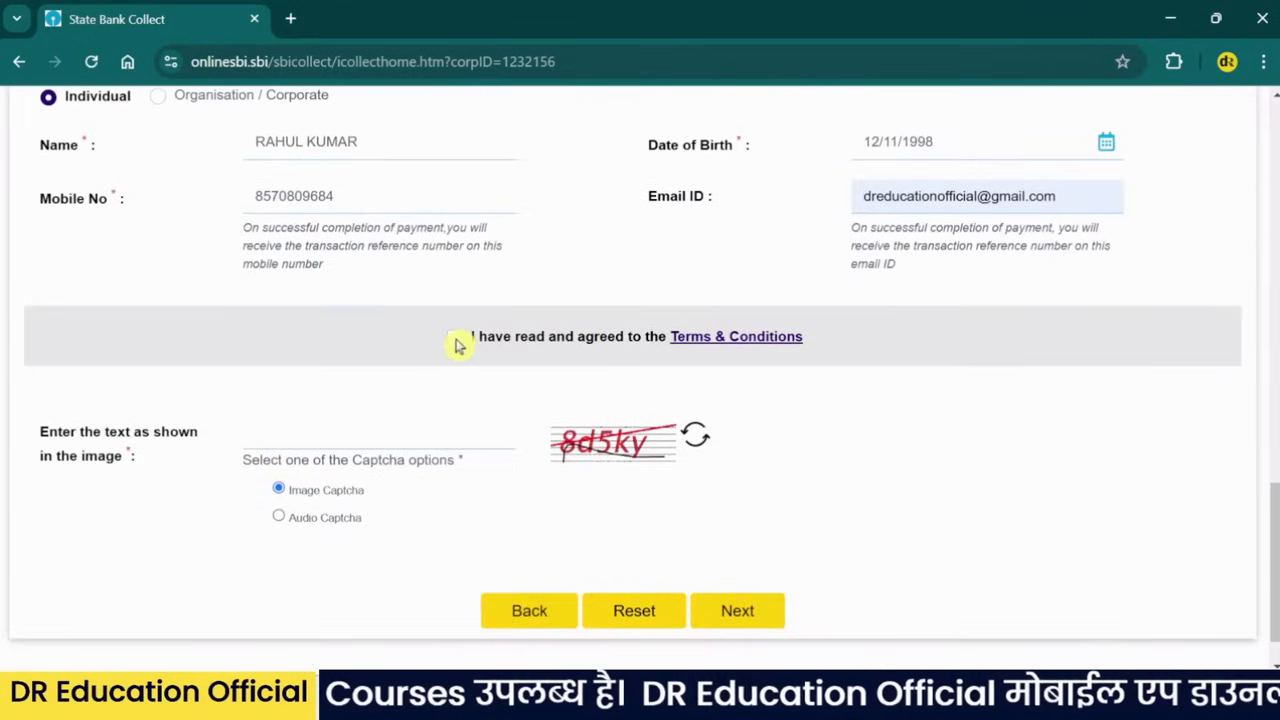
{"action": "left_click", "coordinate": [398, 437]}
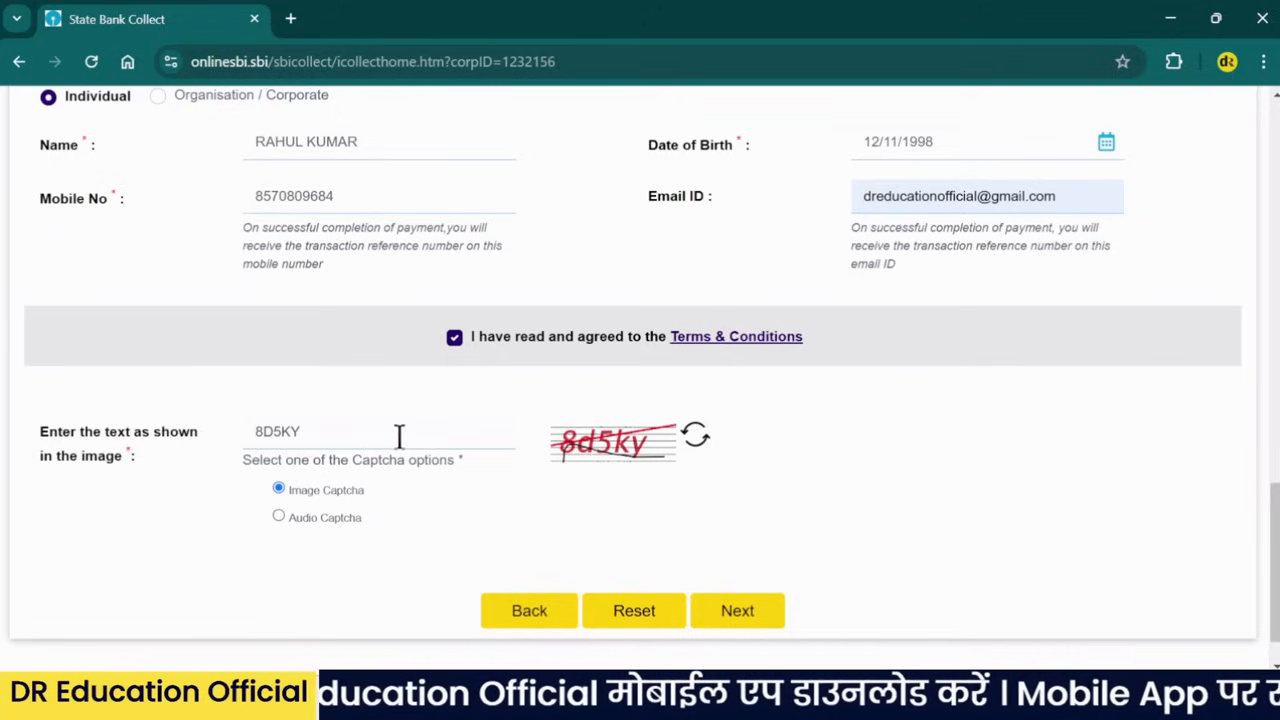
{"action": "key", "text": "BackSpace"}
{"action": "key", "text": "BackSpace"}
{"action": "key", "text": "BackSpace"}
{"action": "key", "text": "Caps_Lock"}
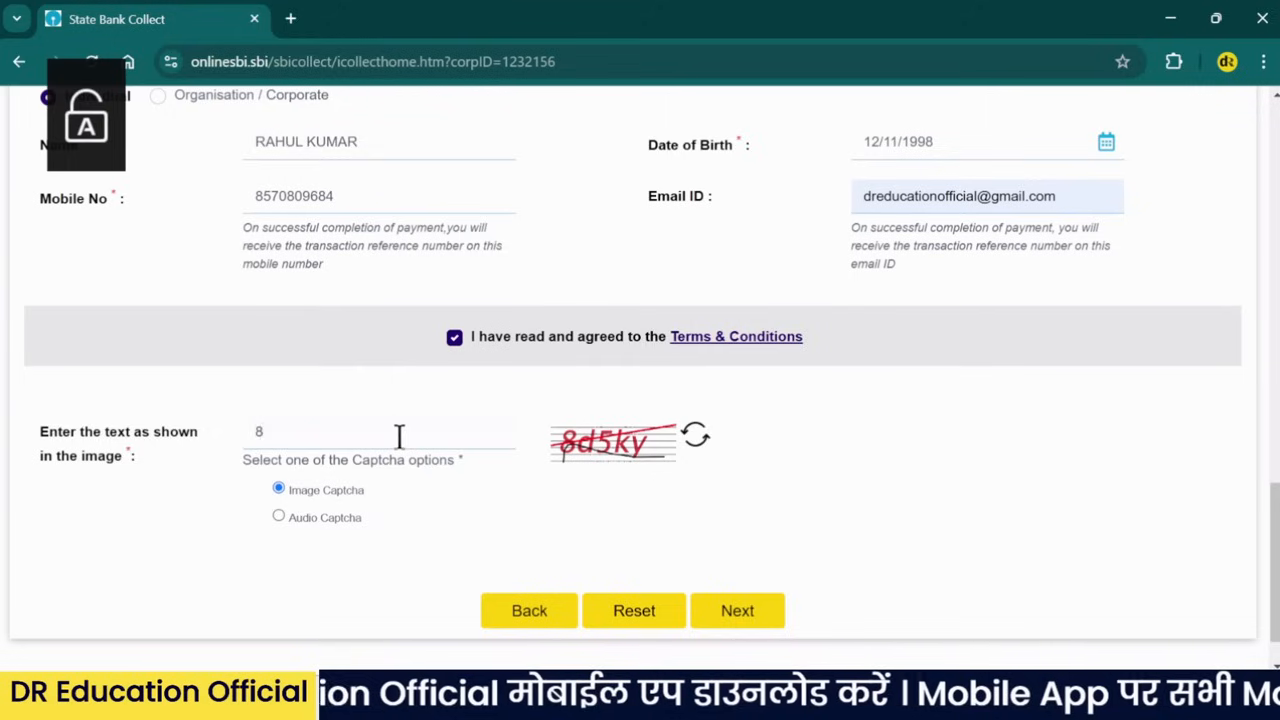
{"action": "type", "text": "d5ky"}
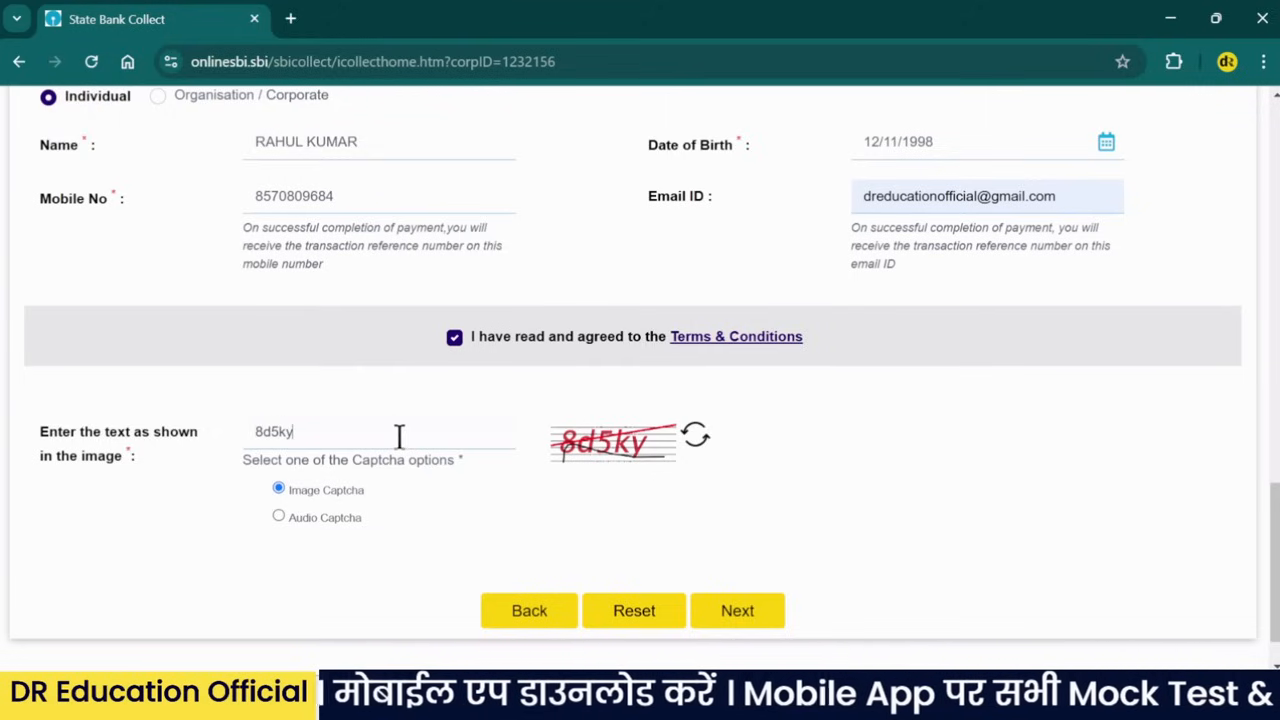
{"action": "scroll", "coordinate": [398, 436], "scroll_direction": "down", "scroll_amount": 1}
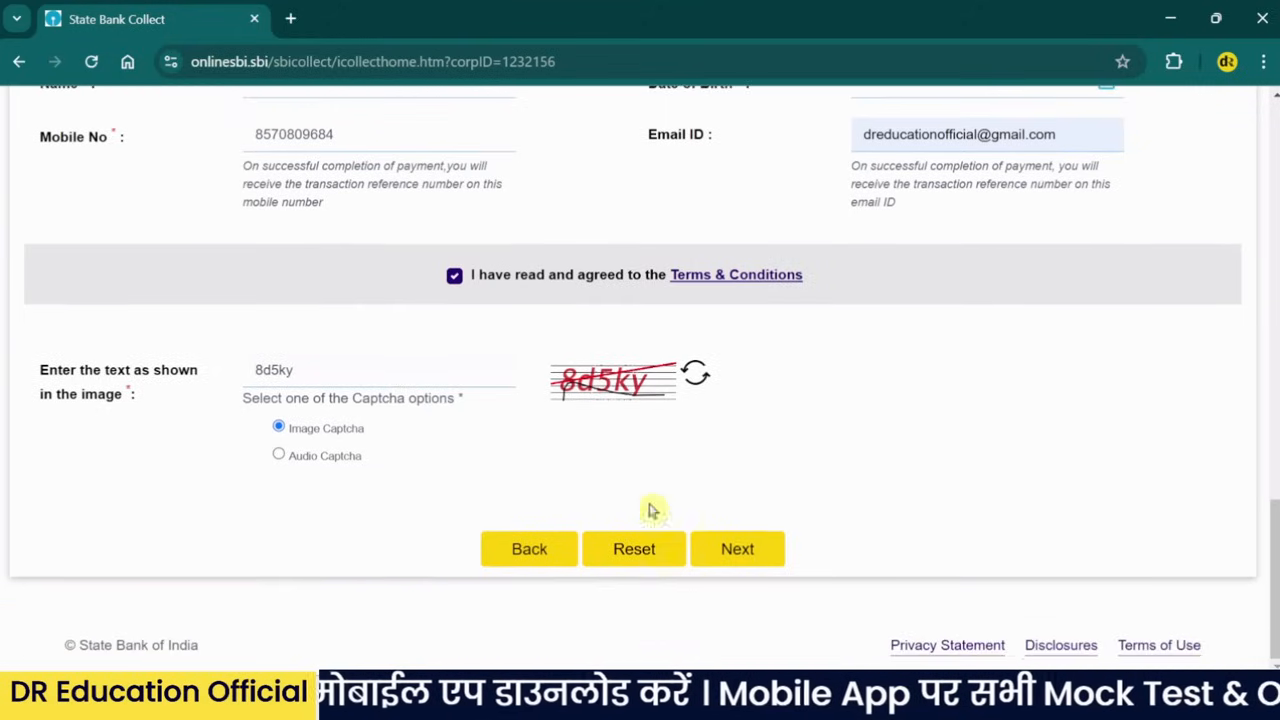
- Submit the form, review the INR 50.00 GREFCENTRE recruitment-fee details and continue with Next
{"action": "left_click", "coordinate": [740, 556]}
{"action": "scroll", "coordinate": [600, 420], "scroll_direction": "down", "scroll_amount": 3}
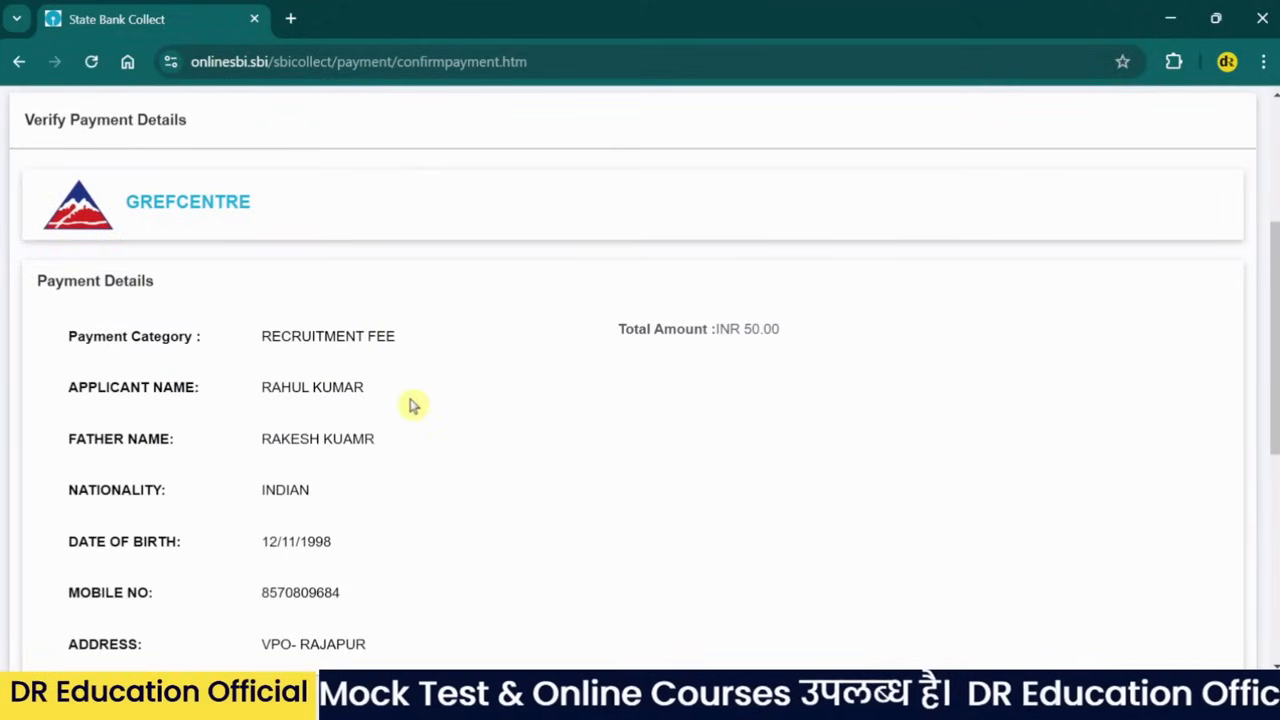
{"action": "scroll", "coordinate": [409, 403], "scroll_direction": "down", "scroll_amount": 1}
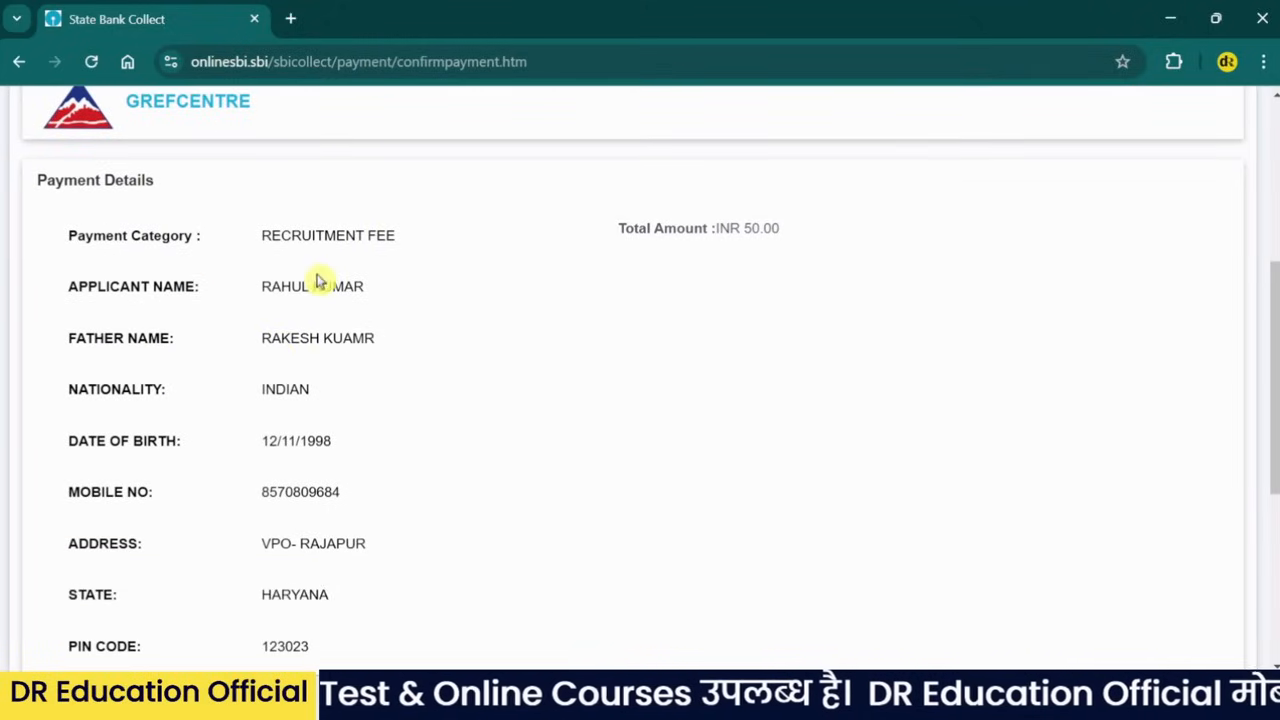
{"action": "scroll", "coordinate": [300, 295], "scroll_direction": "down", "scroll_amount": 2}
{"action": "scroll", "coordinate": [360, 280], "scroll_direction": "up", "scroll_amount": 1}
{"action": "scroll", "coordinate": [94, 337], "scroll_direction": "down", "scroll_amount": 1}
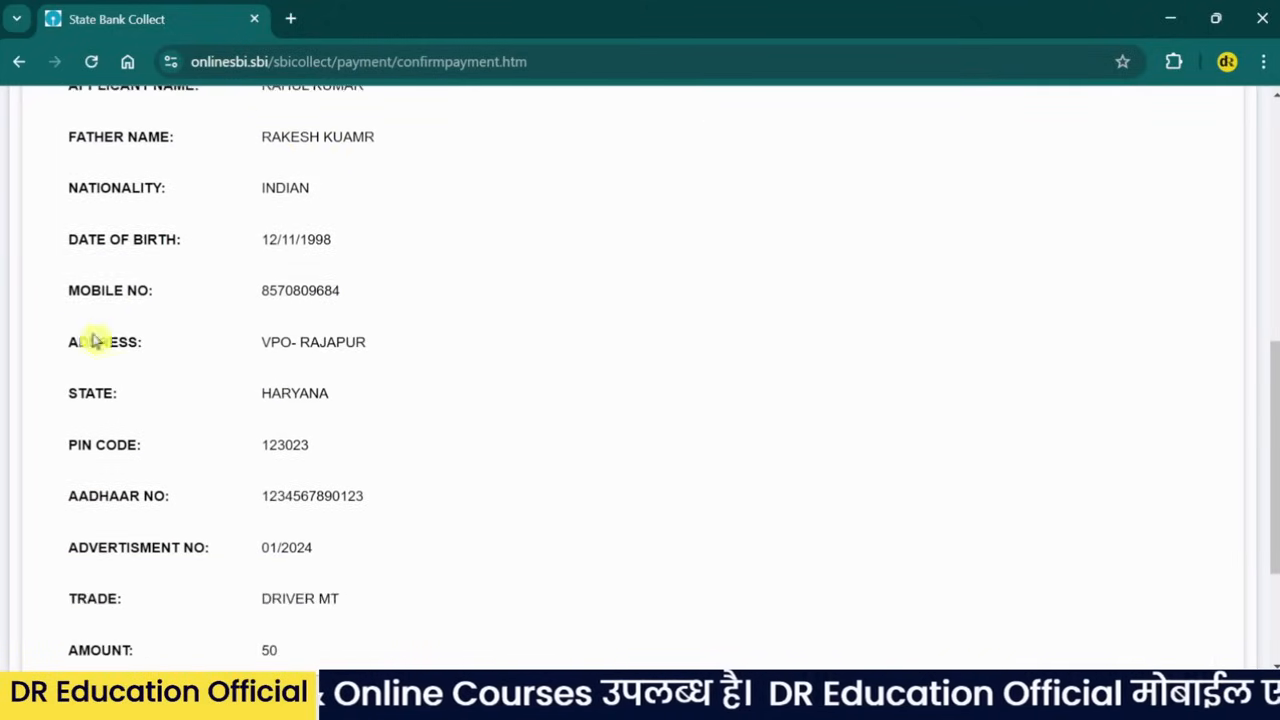
{"action": "scroll", "coordinate": [412, 384], "scroll_direction": "down", "scroll_amount": 2}
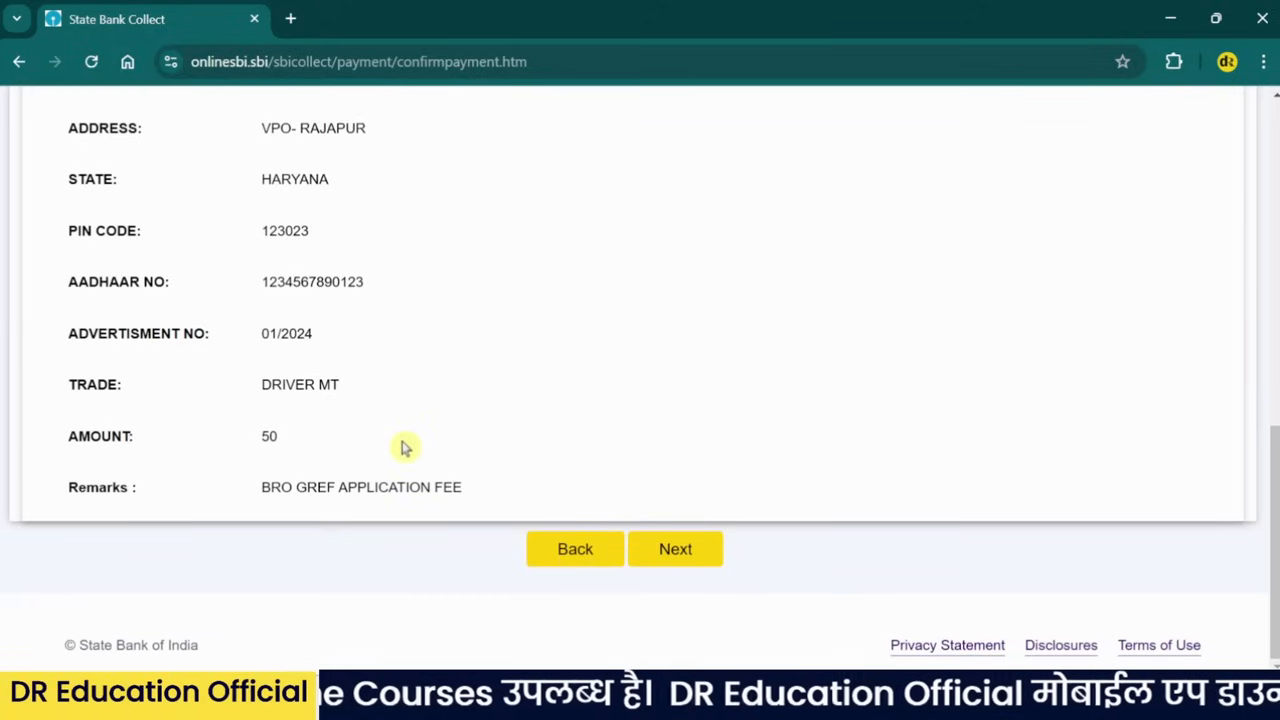
{"action": "left_click", "coordinate": [672, 557]}
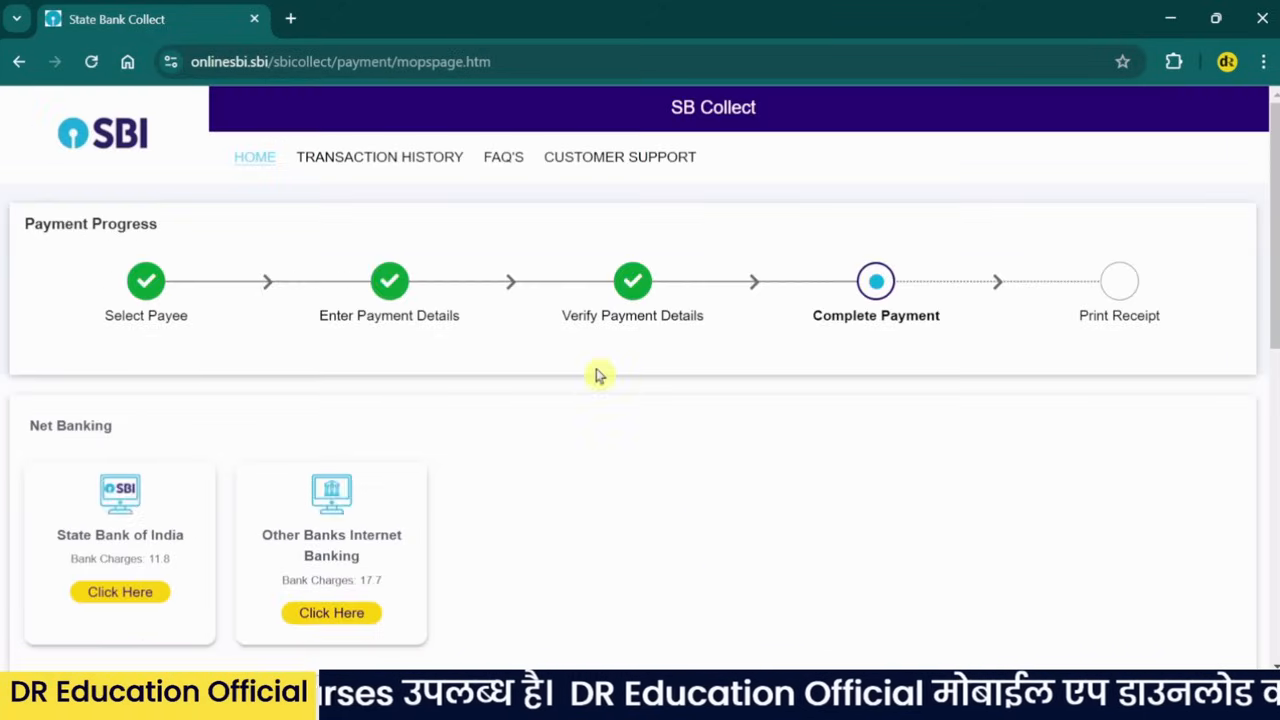
- Review the payment modes and pay with Rupay Debit Card, bank charges 0.0
{"action": "scroll", "coordinate": [597, 374], "scroll_direction": "down", "scroll_amount": 2}
{"action": "scroll", "coordinate": [569, 345], "scroll_direction": "down", "scroll_amount": 3}
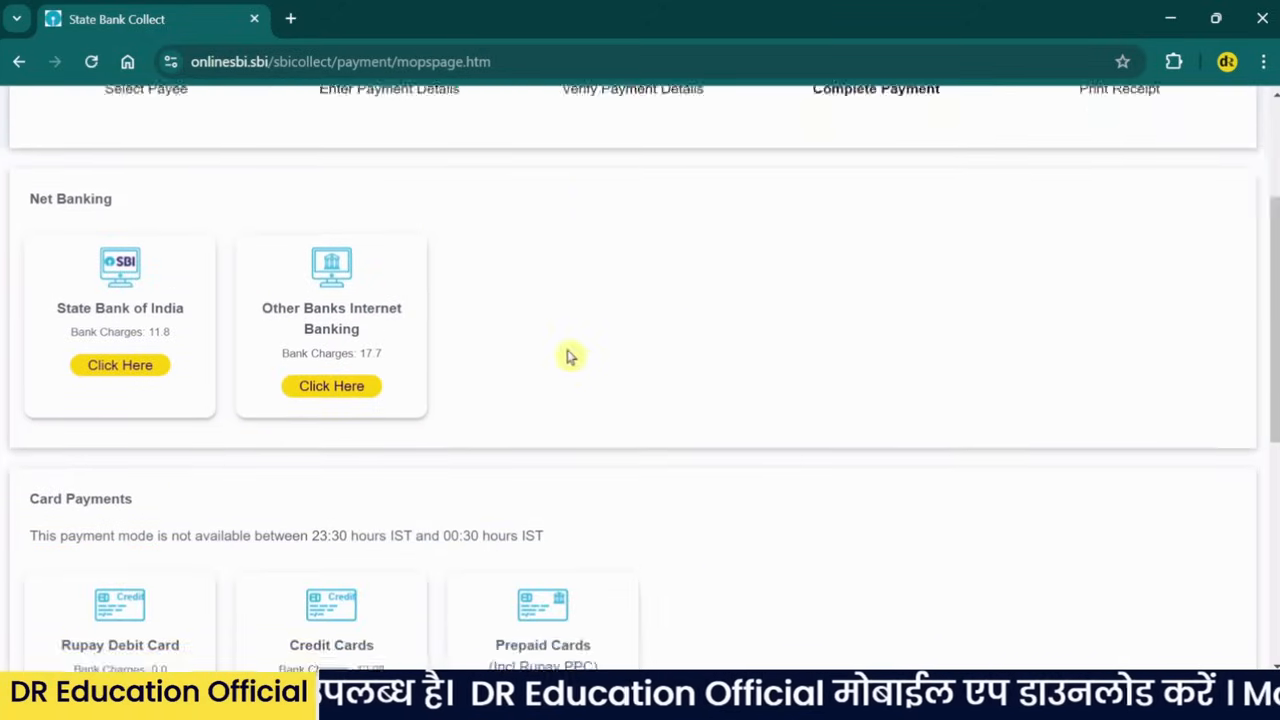
{"action": "scroll", "coordinate": [615, 350], "scroll_direction": "up", "scroll_amount": 2}
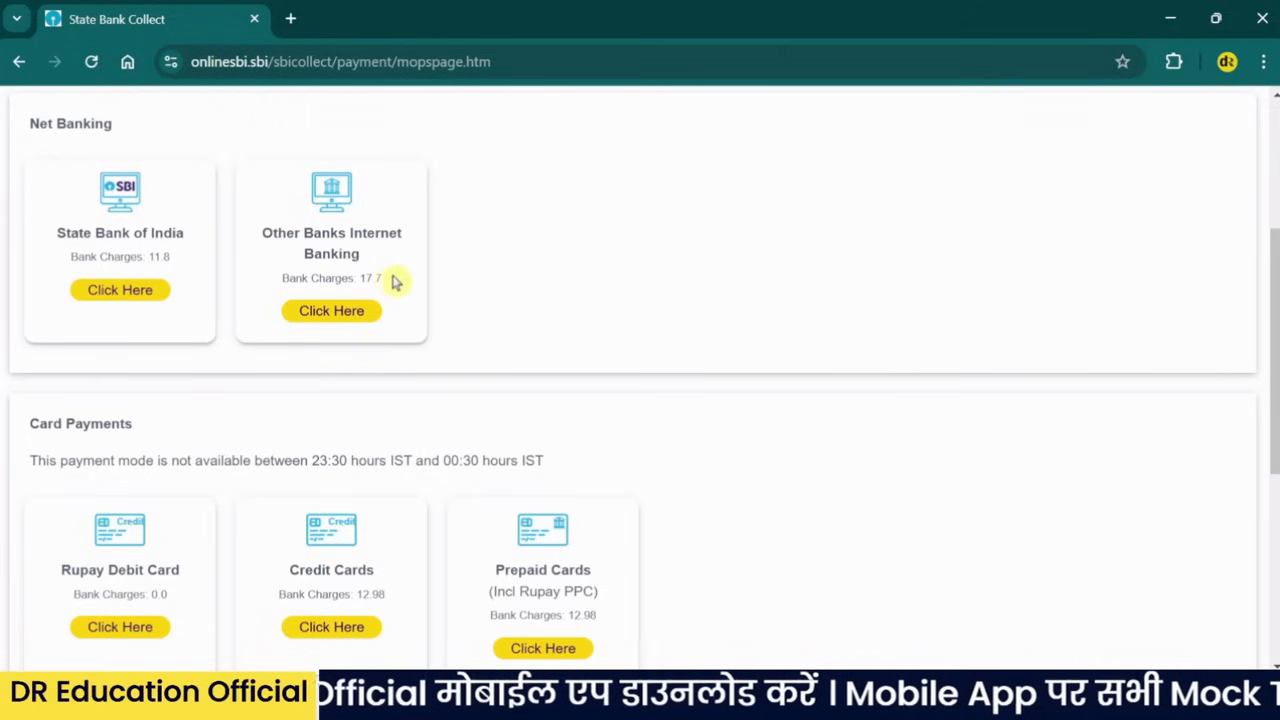
{"action": "scroll", "coordinate": [396, 282], "scroll_direction": "down", "scroll_amount": 2}
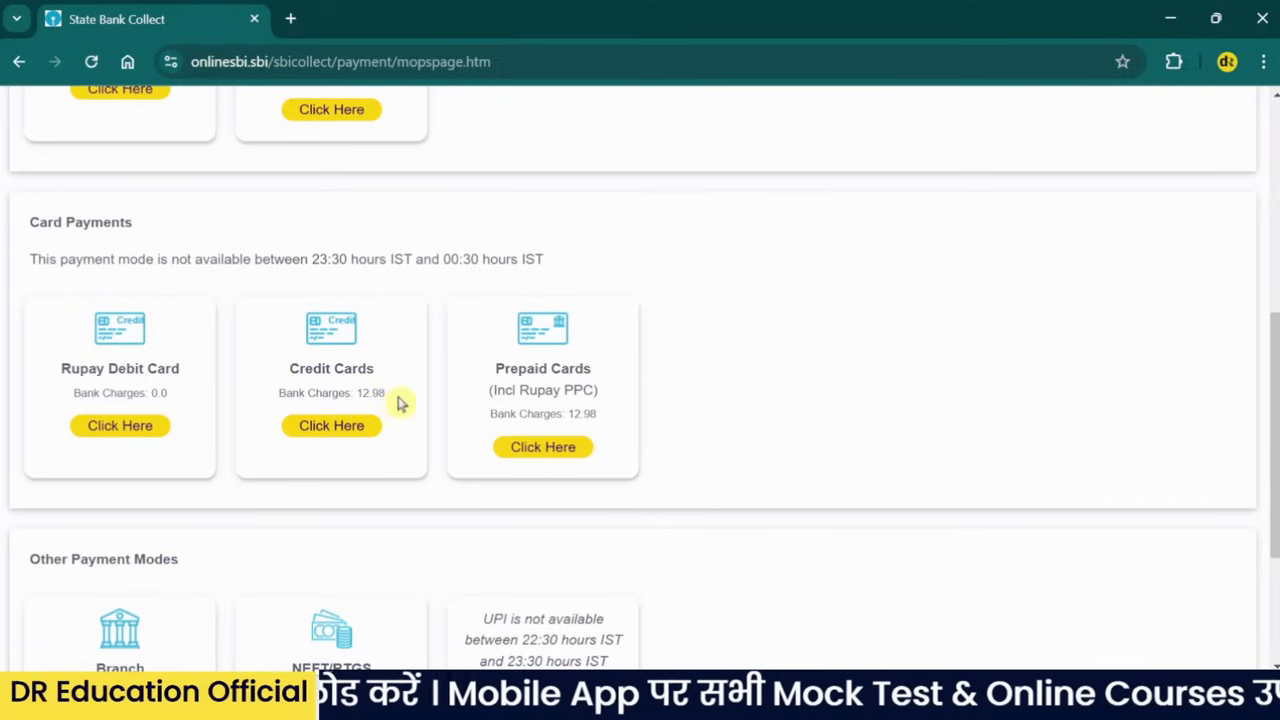
{"action": "scroll", "coordinate": [571, 380], "scroll_direction": "down", "scroll_amount": 1}
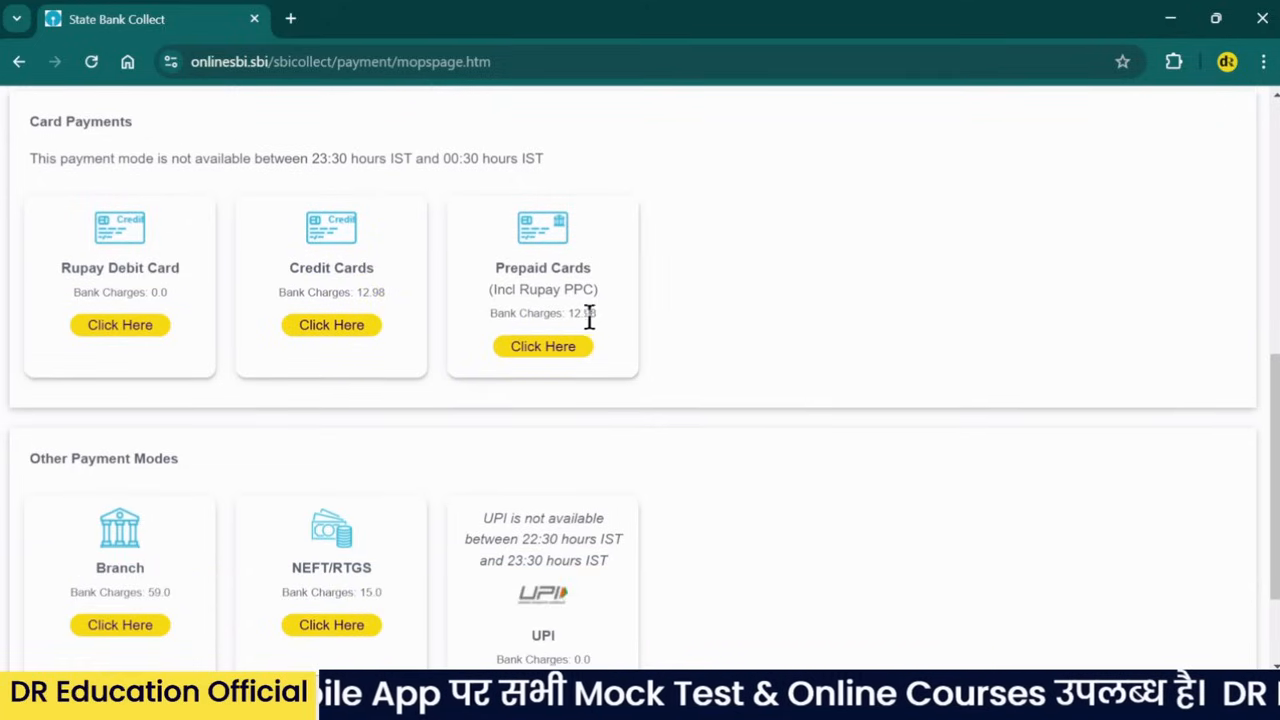
{"action": "scroll", "coordinate": [664, 344], "scroll_direction": "down", "scroll_amount": 1}
{"action": "scroll", "coordinate": [247, 400], "scroll_direction": "up", "scroll_amount": 1}
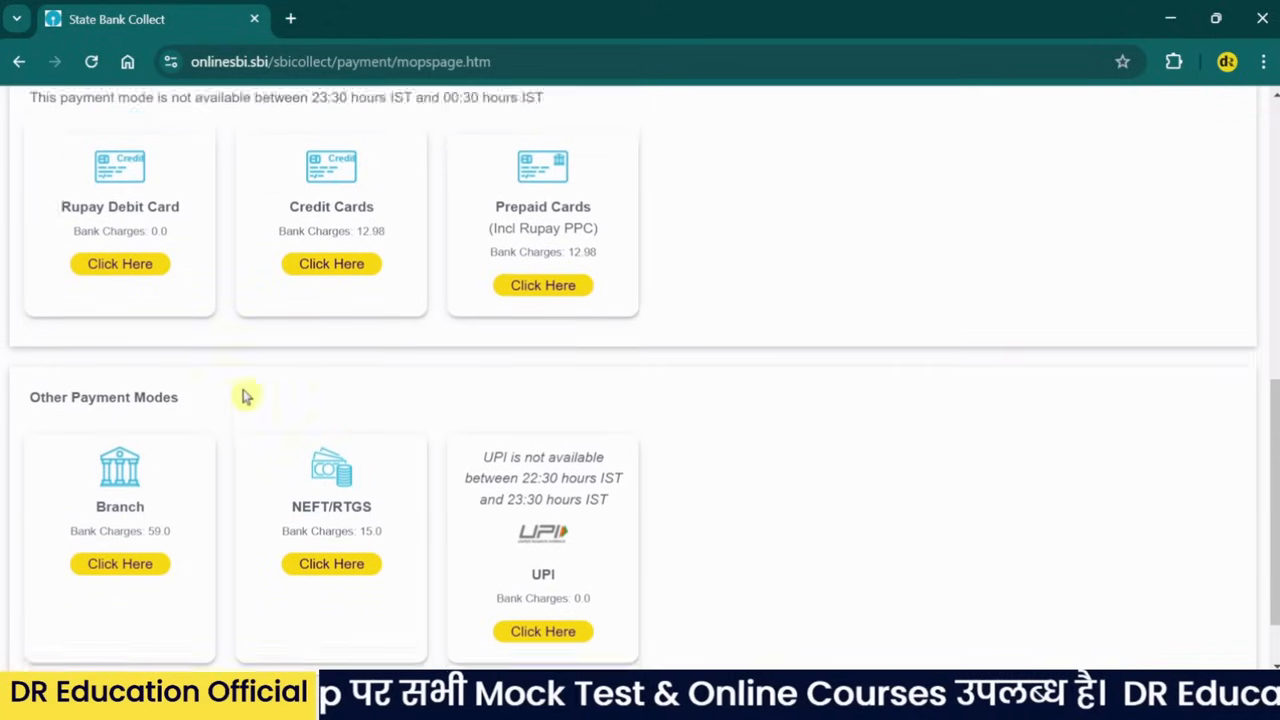
{"action": "scroll", "coordinate": [190, 430], "scroll_direction": "up", "scroll_amount": 2}
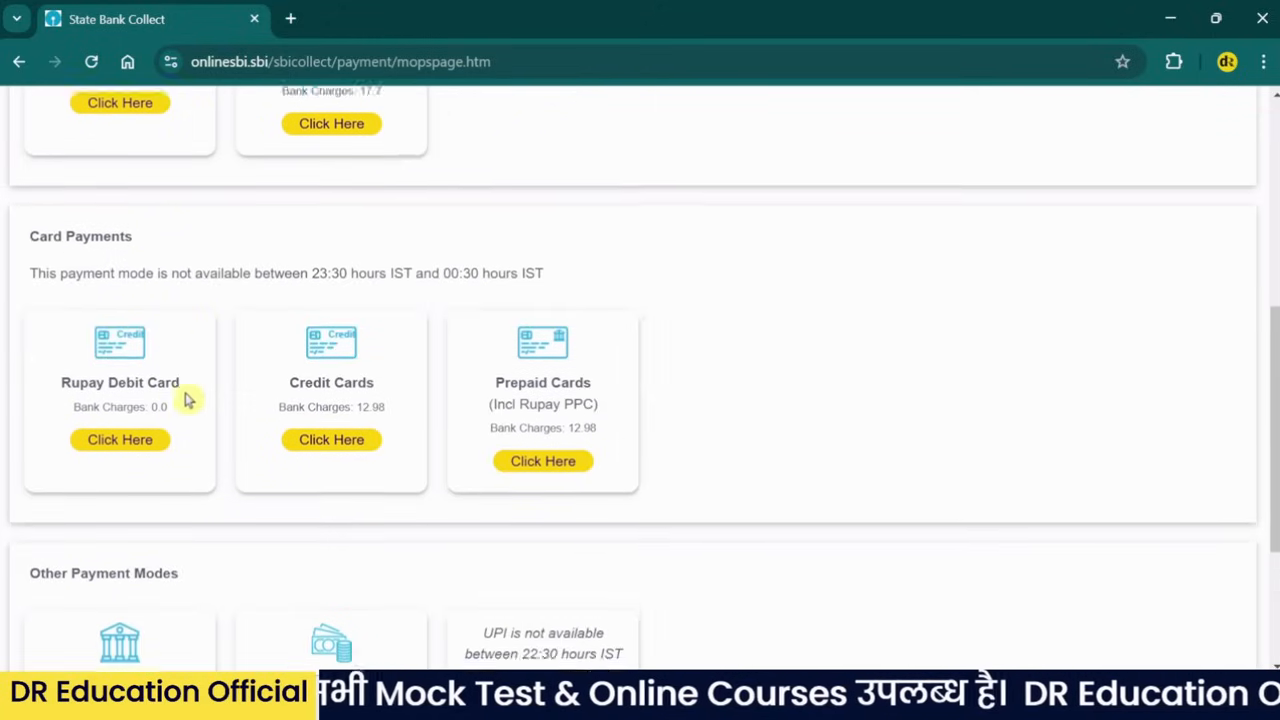
{"action": "scroll", "coordinate": [190, 380], "scroll_direction": "up", "scroll_amount": 1}
{"action": "scroll", "coordinate": [246, 380], "scroll_direction": "down", "scroll_amount": 3}
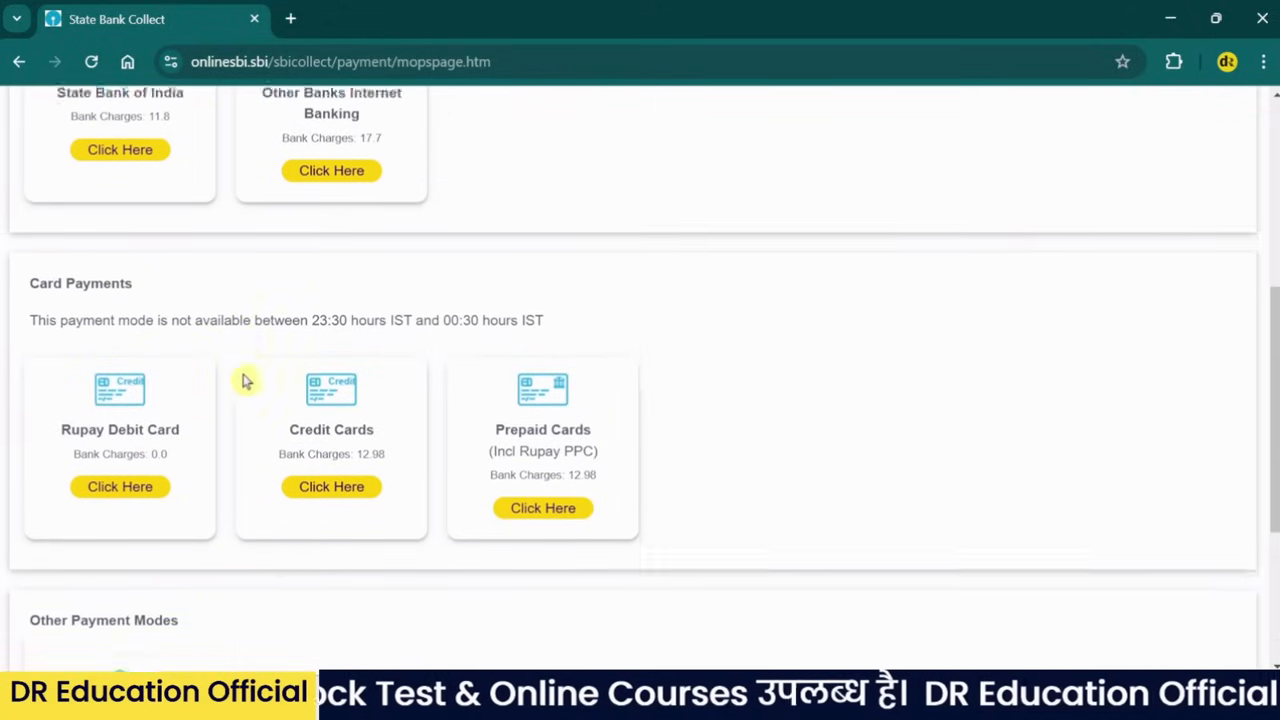
{"action": "scroll", "coordinate": [290, 368], "scroll_direction": "up", "scroll_amount": 1}
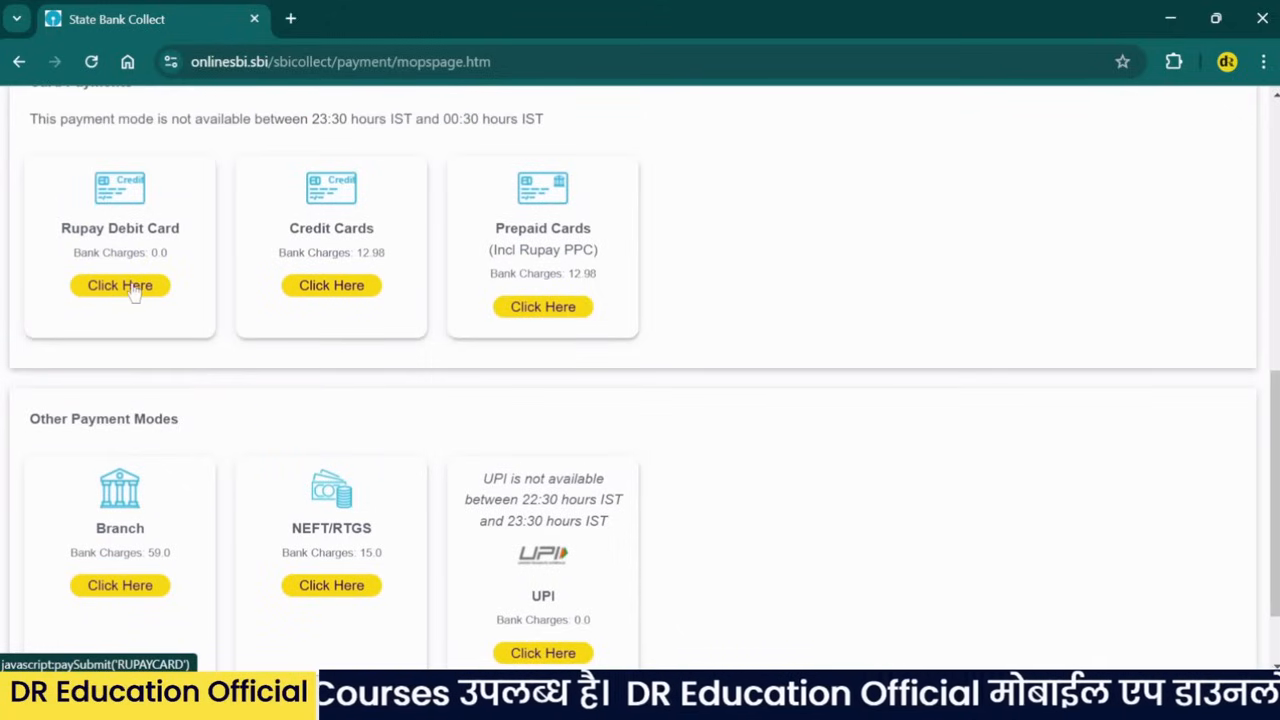
{"action": "scroll", "coordinate": [374, 331], "scroll_direction": "down", "scroll_amount": 1}
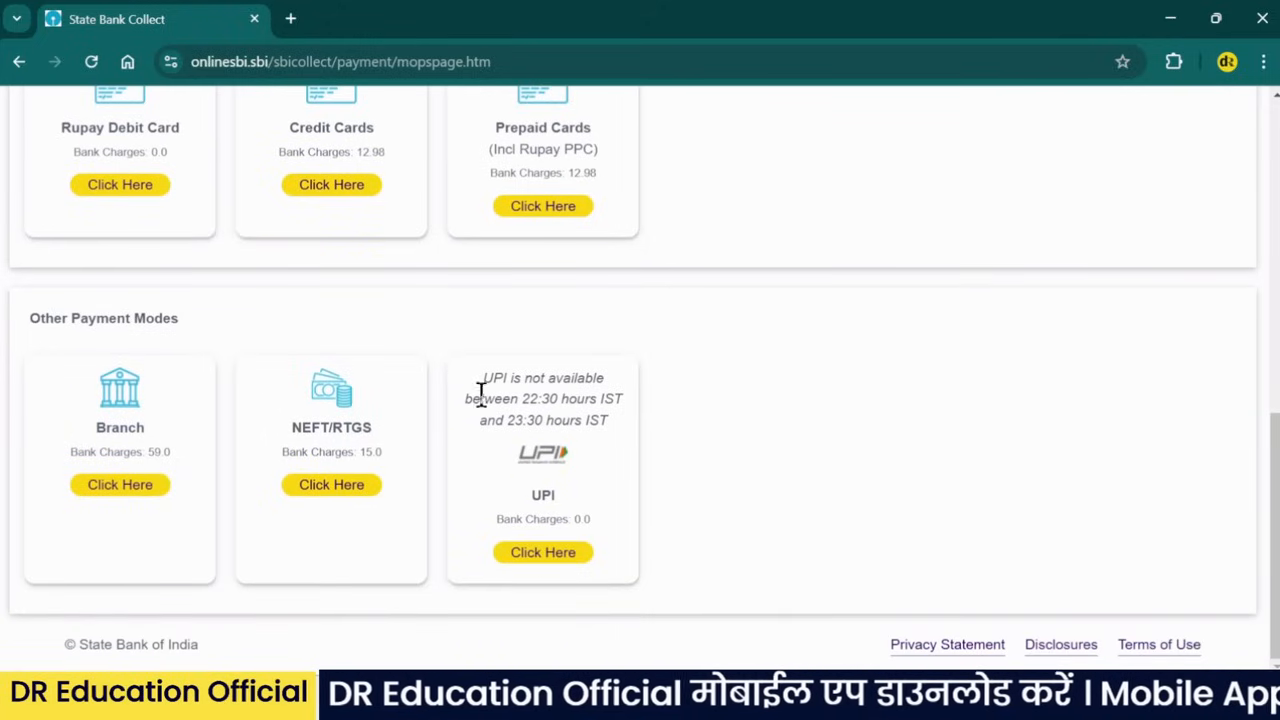
{"action": "scroll", "coordinate": [191, 351], "scroll_direction": "up", "scroll_amount": 1}
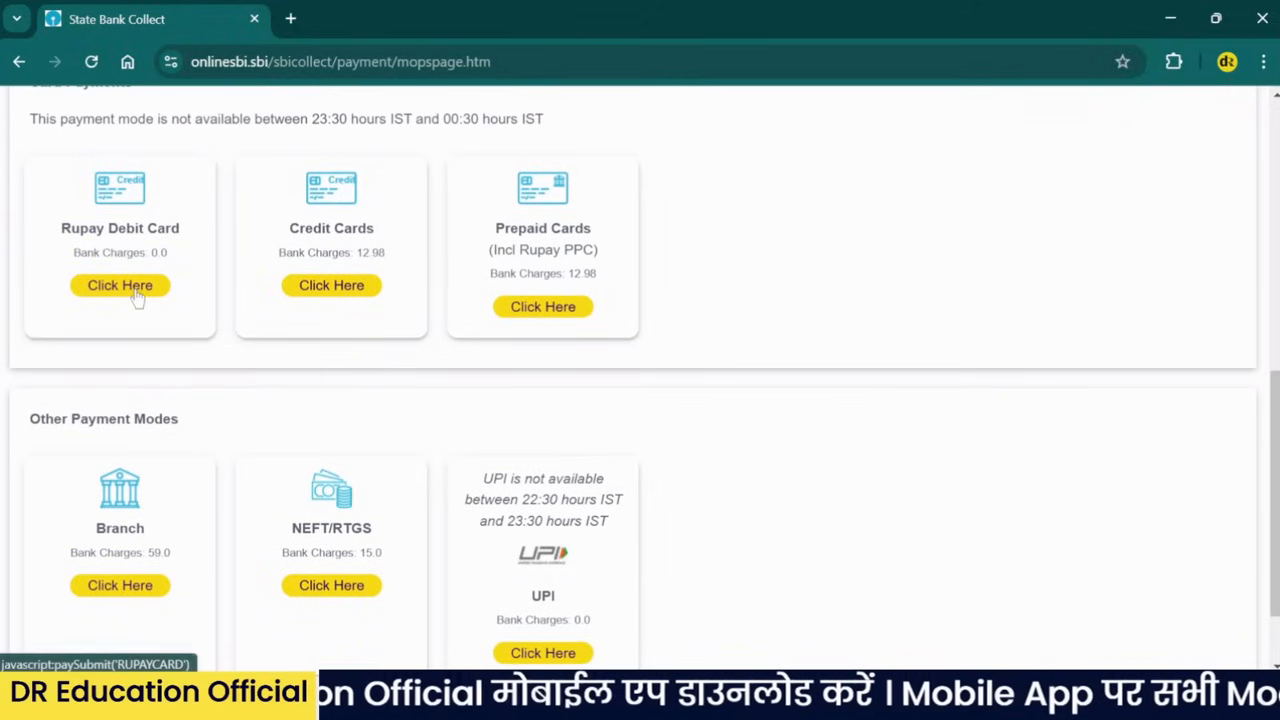
{"action": "scroll", "coordinate": [140, 292], "scroll_direction": "up", "scroll_amount": 1}
{"action": "left_click", "coordinate": [122, 390]}
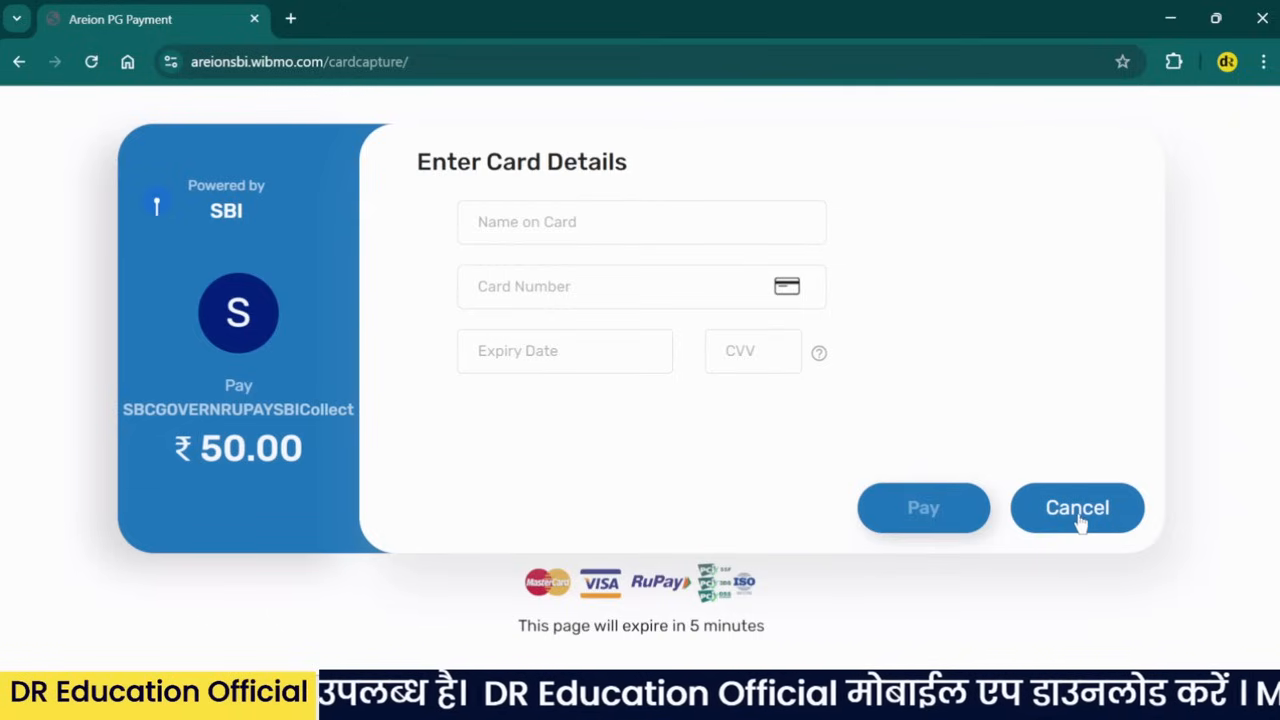
- Cancel the ₹50.00 card payment on the Areion PG Enter Card Details page
{"action": "left_click", "coordinate": [1075, 510]}
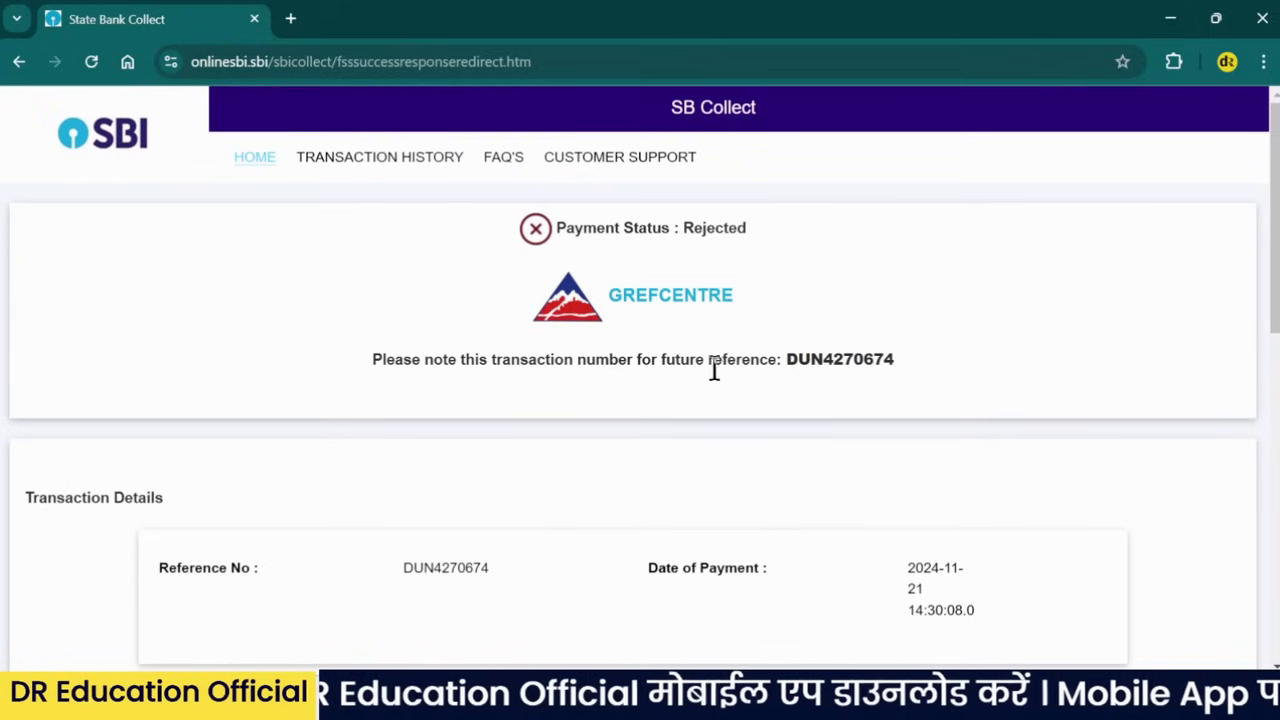
- Highlight the transaction reference number and the Payment Status : Rejected line
{"action": "left_click_drag", "start_coordinate": [708, 360], "coordinate": [917, 380]}
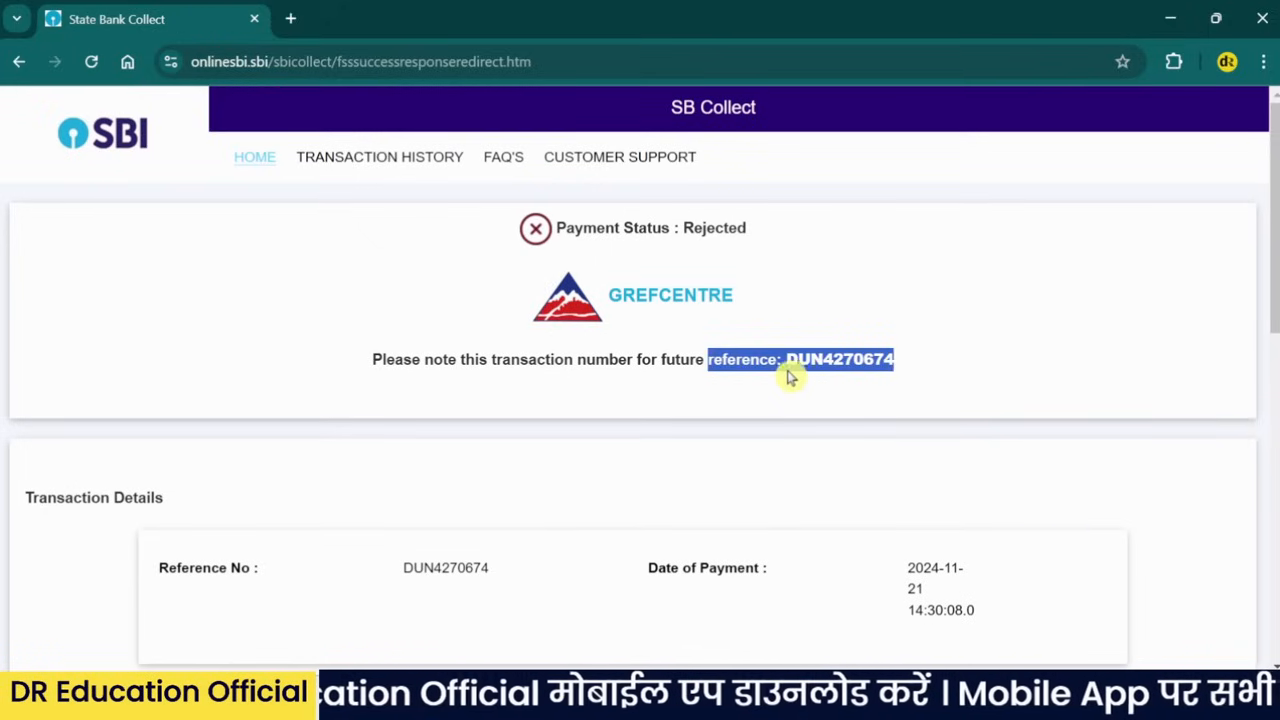
{"action": "left_click_drag", "start_coordinate": [748, 228], "coordinate": [560, 228]}
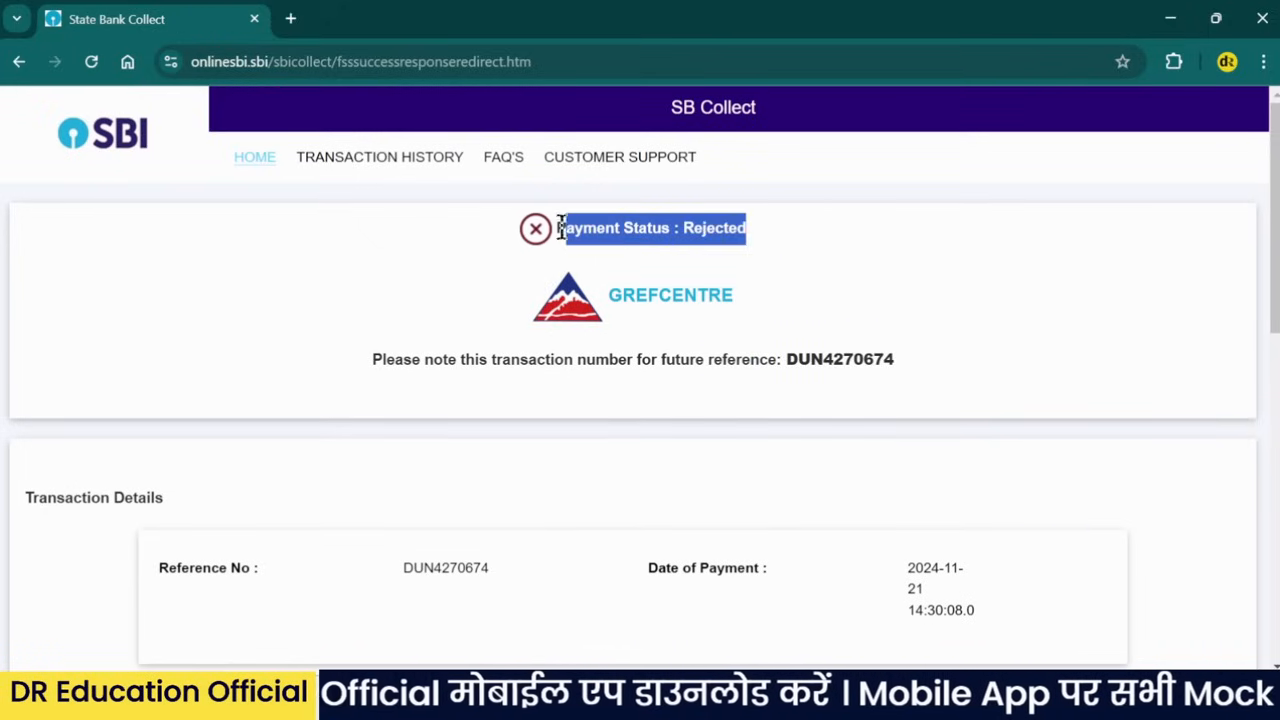
{"action": "left_click", "coordinate": [738, 230]}
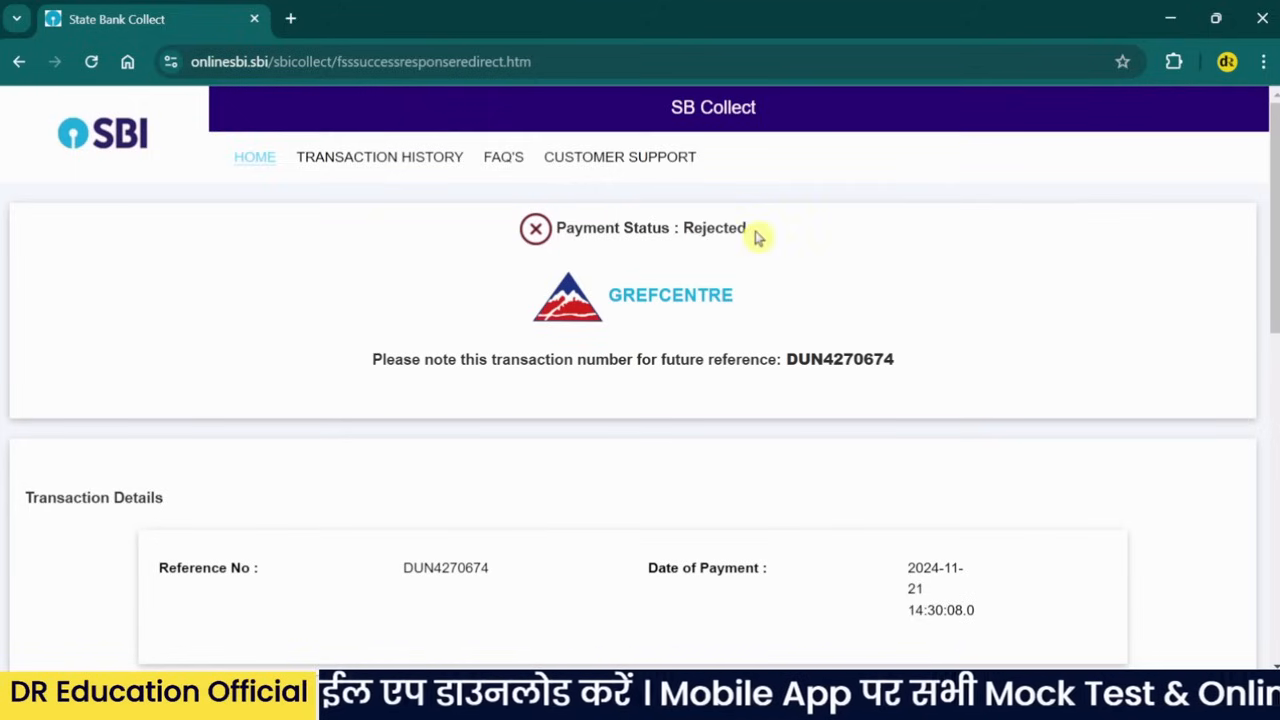
- Review the transaction details: date 2024-11-21, category RECRUITMENT FEE, amount 50
{"action": "scroll", "coordinate": [751, 253], "scroll_direction": "down", "scroll_amount": 1}
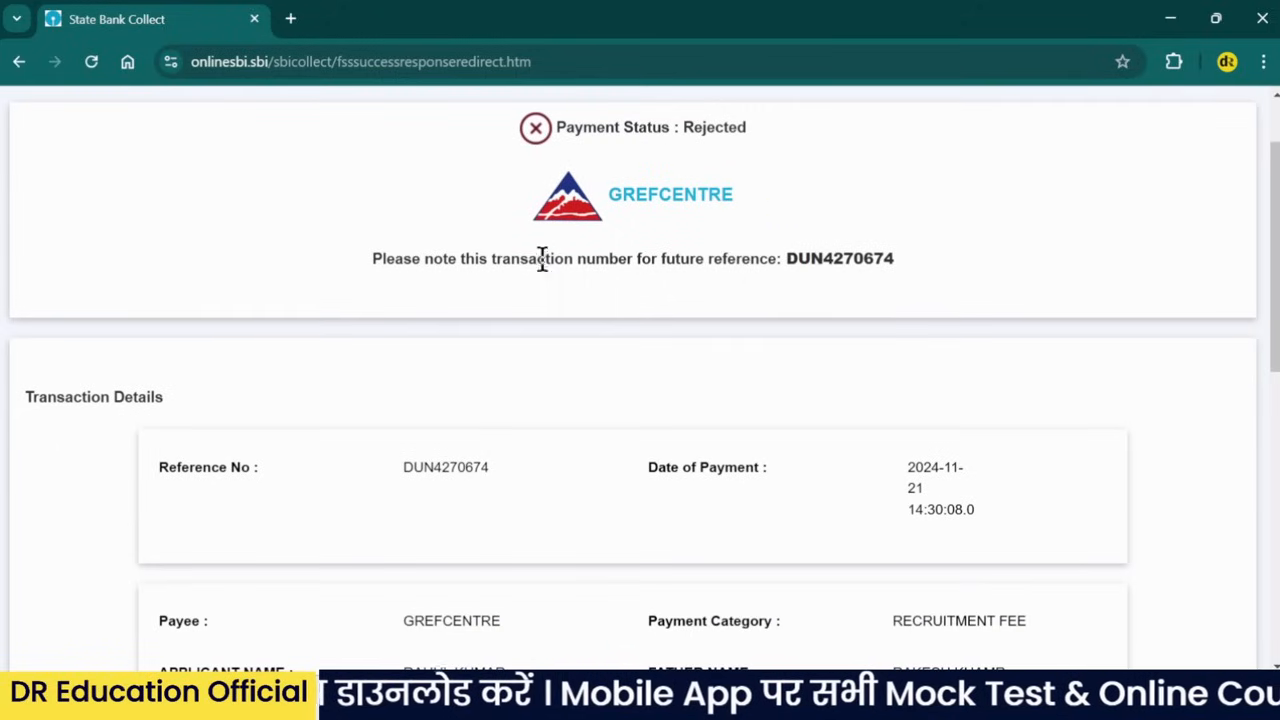
{"action": "left_click_drag", "start_coordinate": [905, 270], "coordinate": [411, 262]}
{"action": "scroll", "coordinate": [758, 299], "scroll_direction": "down", "scroll_amount": 3}
{"action": "scroll", "coordinate": [758, 299], "scroll_direction": "down", "scroll_amount": 5}
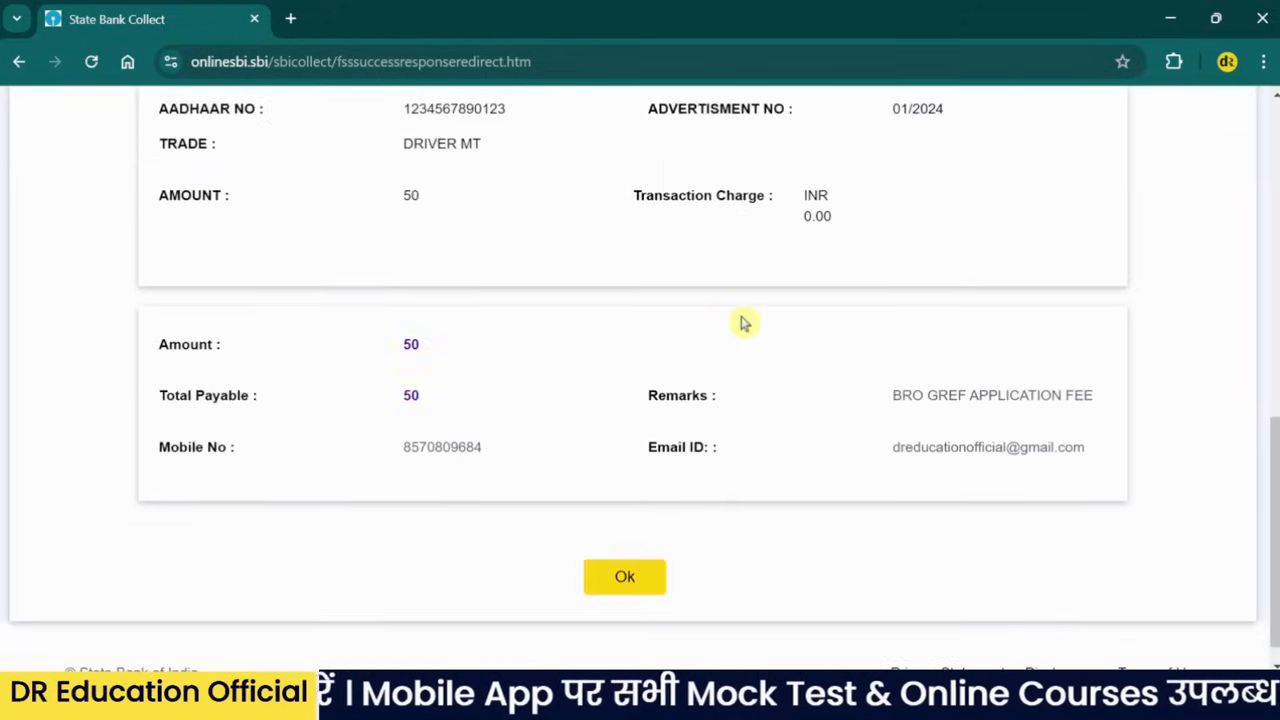
{"action": "scroll", "coordinate": [743, 323], "scroll_direction": "up", "scroll_amount": 5}
{"action": "scroll", "coordinate": [743, 323], "scroll_direction": "down", "scroll_amount": 5}
{"action": "scroll", "coordinate": [749, 329], "scroll_direction": "up", "scroll_amount": 6}
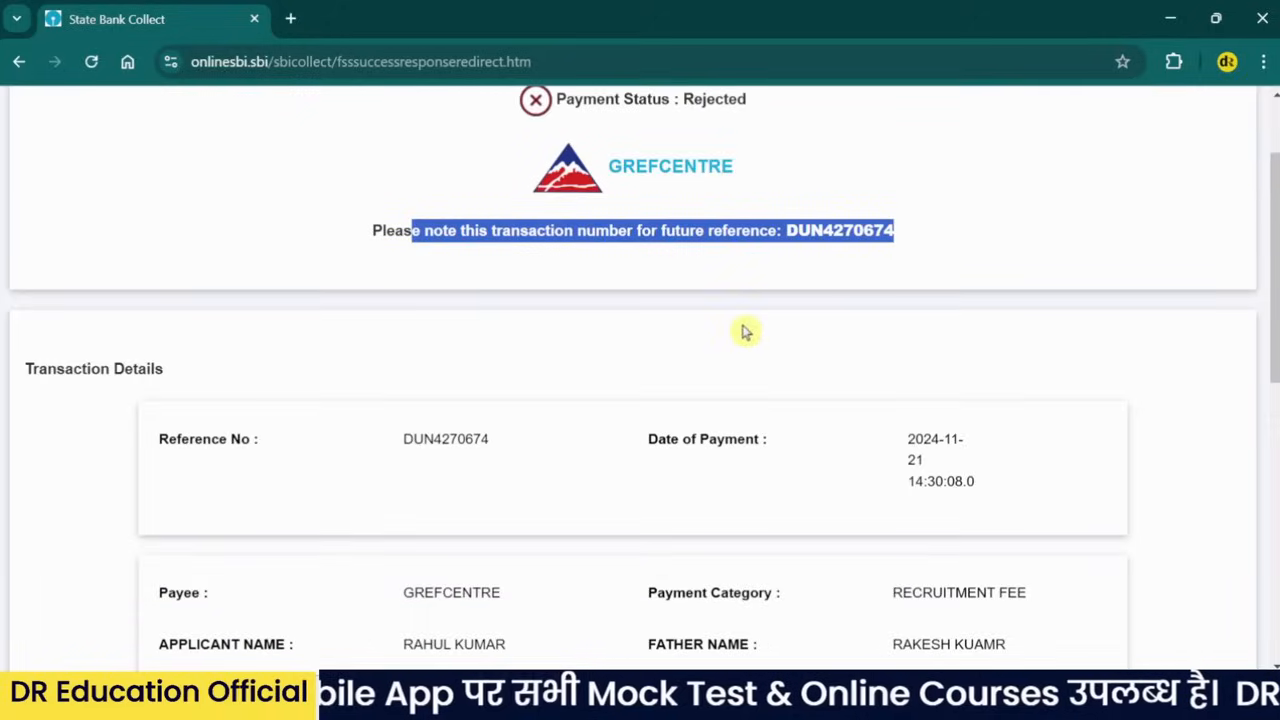
{"action": "key", "text": "ctrl+p"}
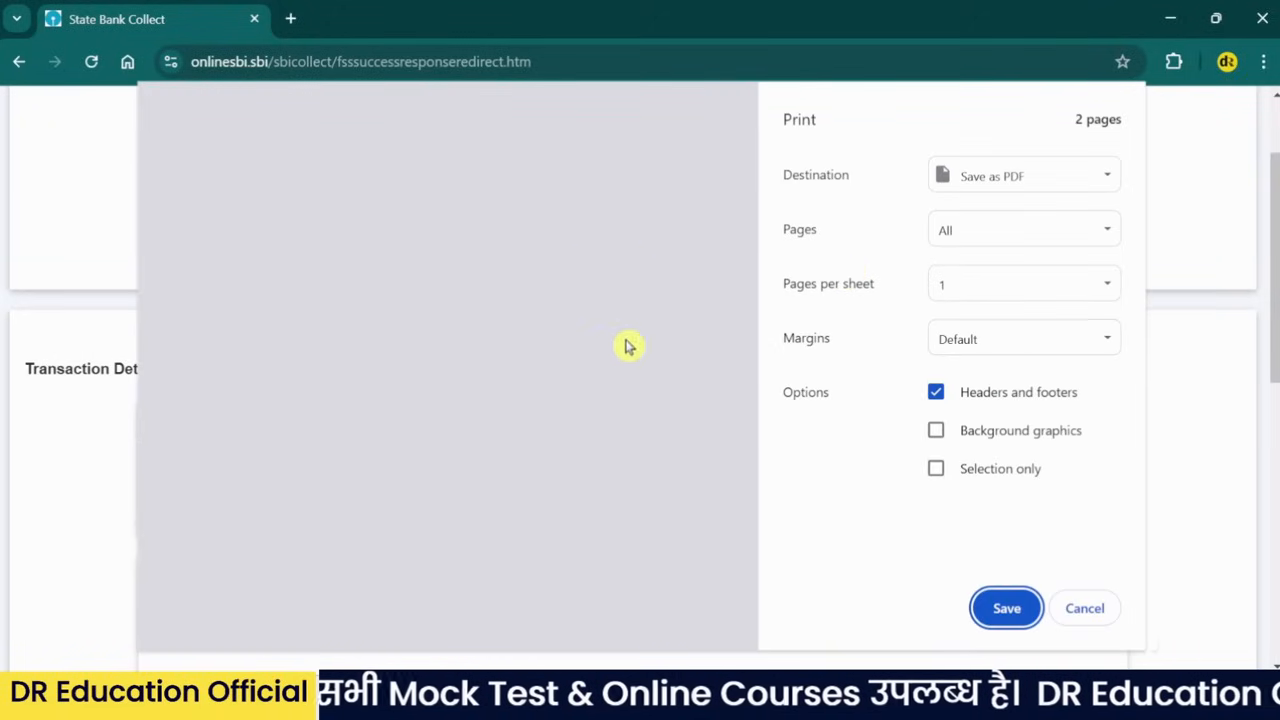
{"action": "left_click", "coordinate": [989, 180]}
{"action": "left_click", "coordinate": [986, 226]}
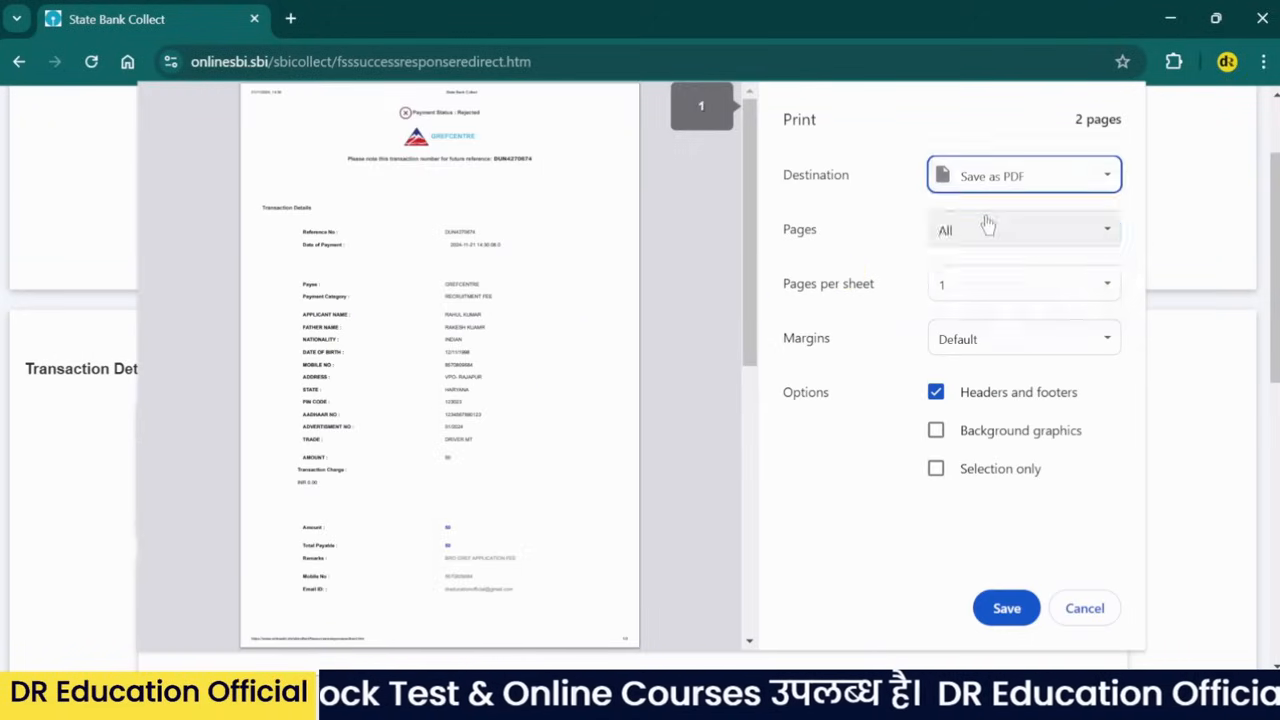
{"action": "left_click", "coordinate": [990, 178]}
{"action": "left_click", "coordinate": [990, 206]}
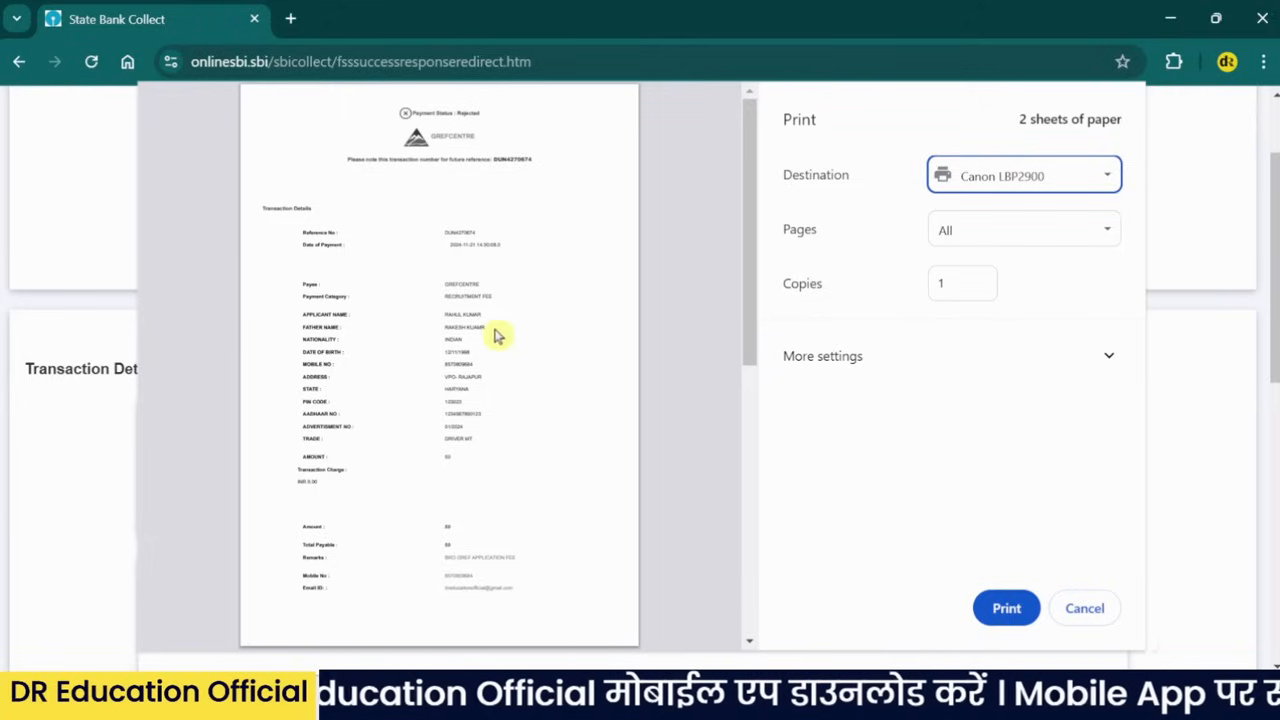
{"action": "left_click", "coordinate": [1085, 610]}
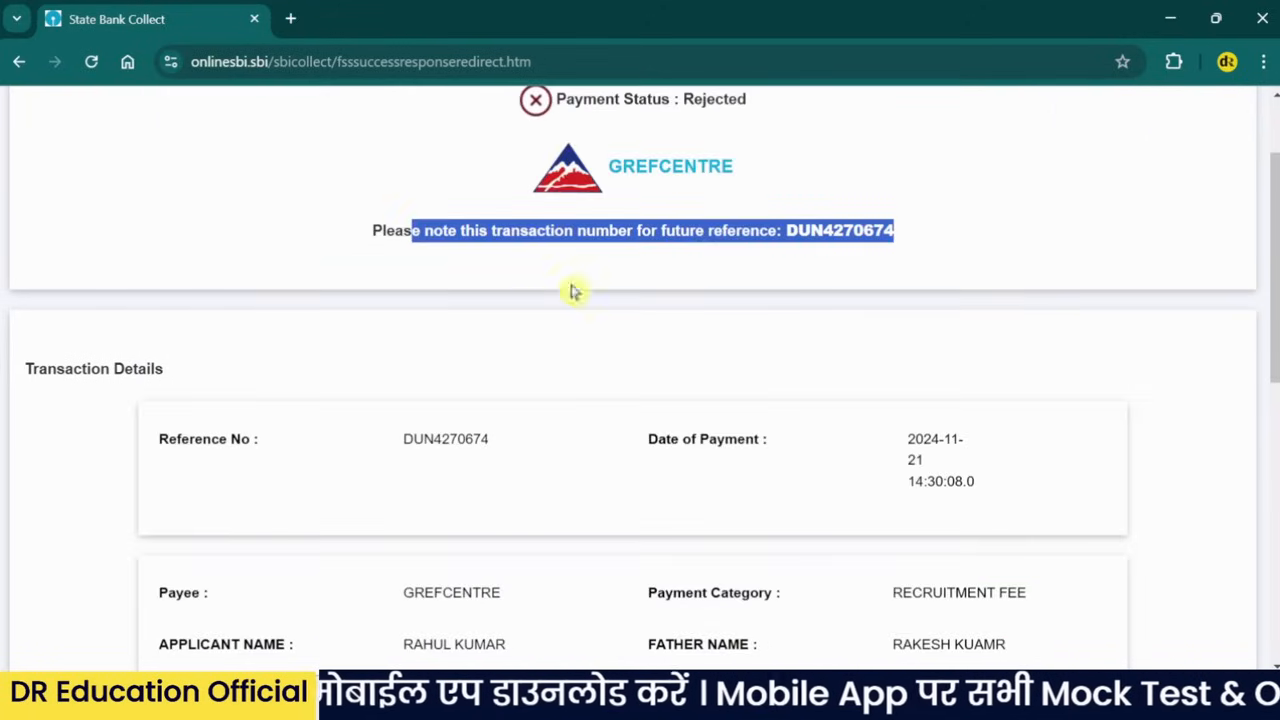